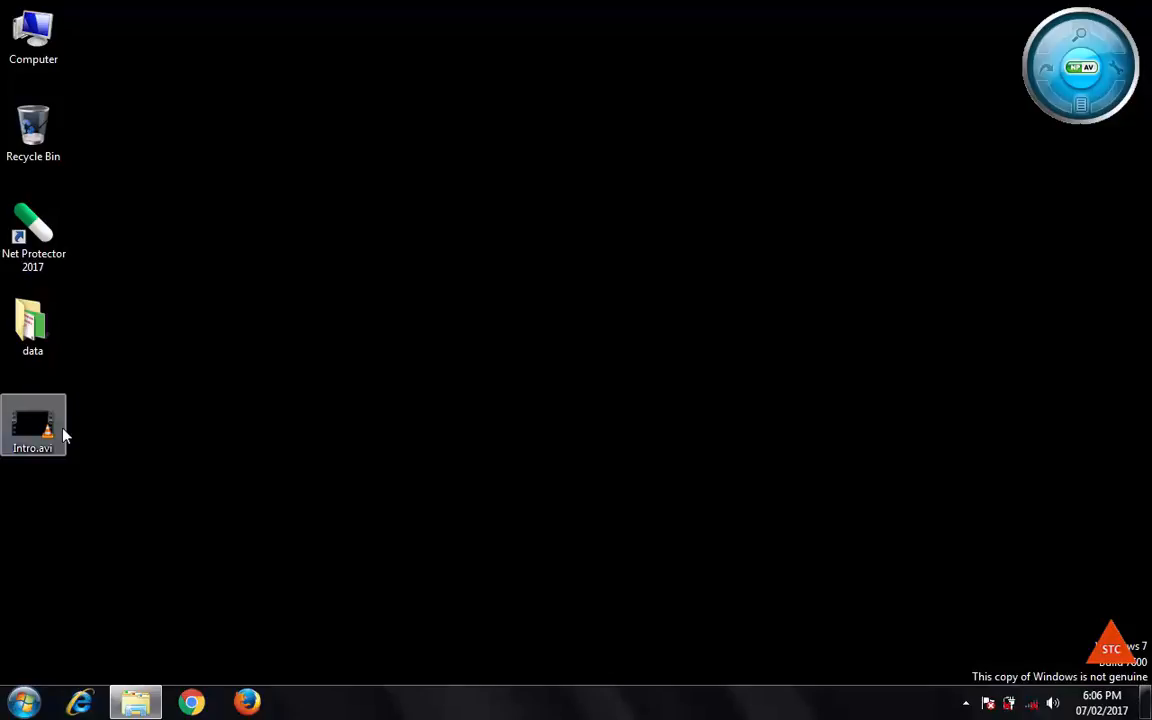
Open FormatFactory and convert the desktop video Intro.avi to a High quality MP3 in C:\FFOutput
left_click(22, 703)
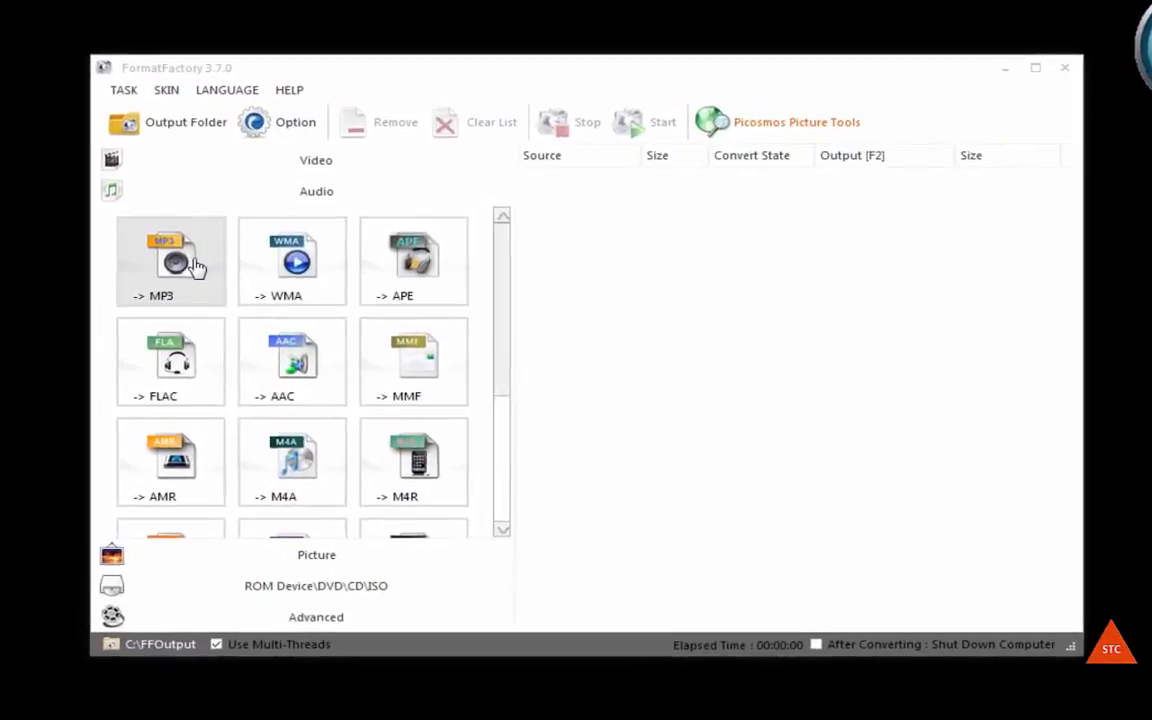
left_click(190, 268)
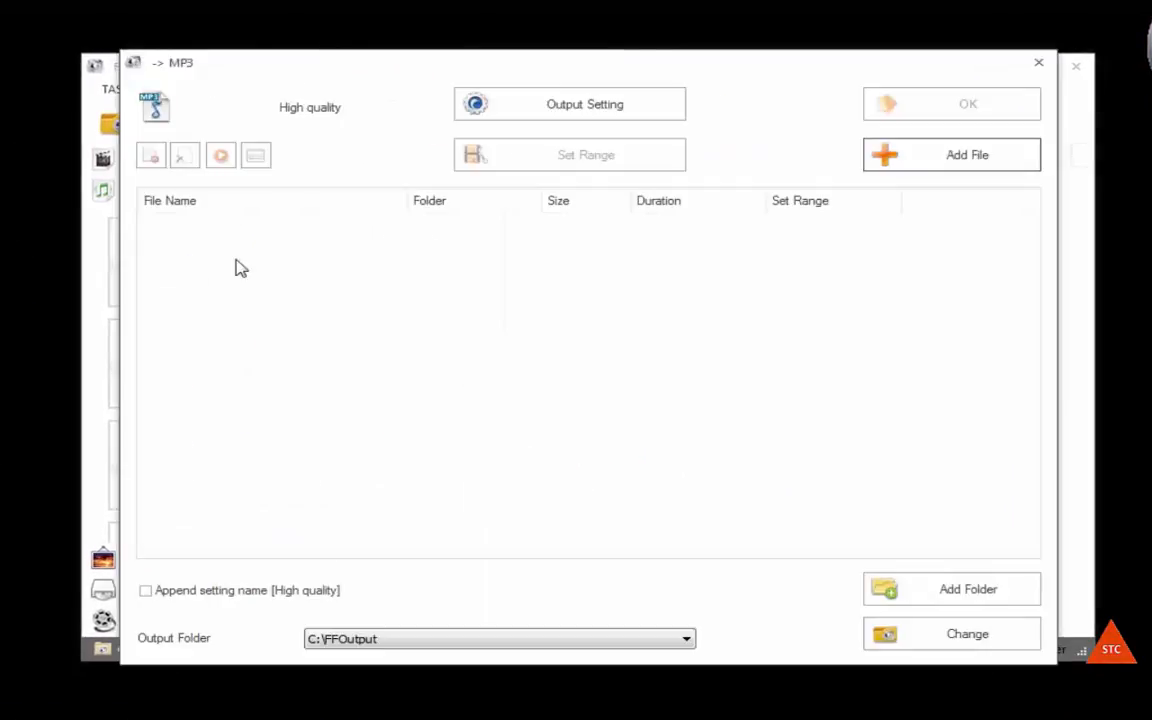
left_click(915, 166)
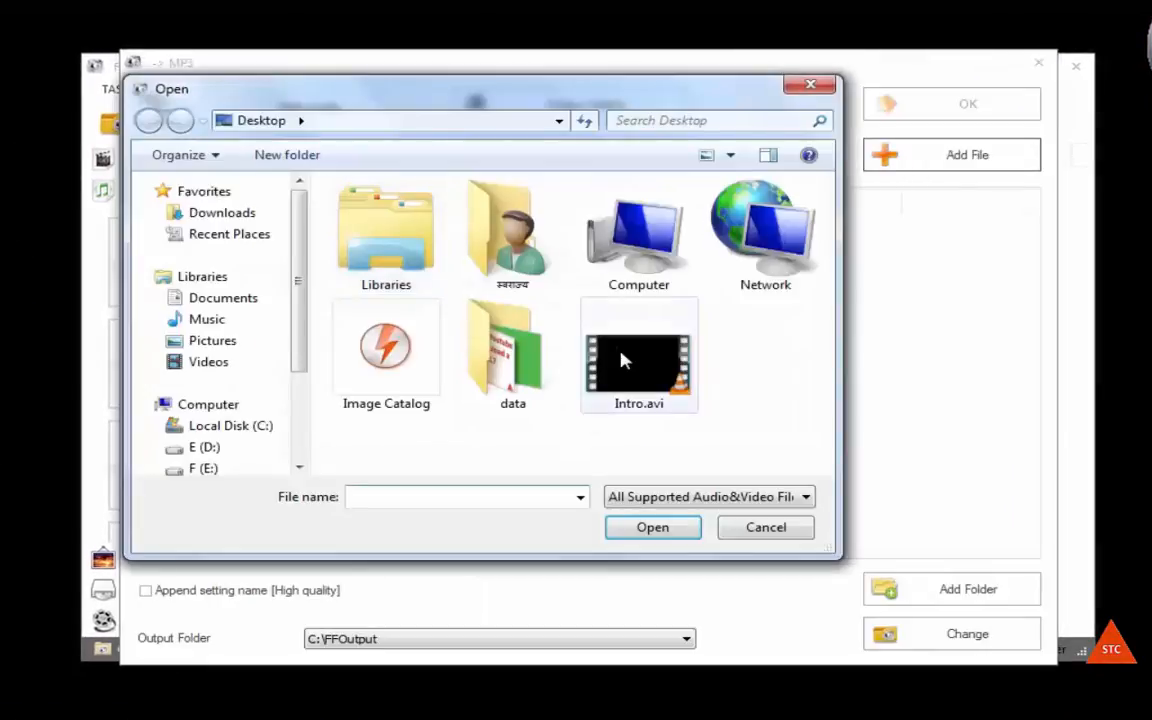
left_click(622, 360)
double_click(622, 360)
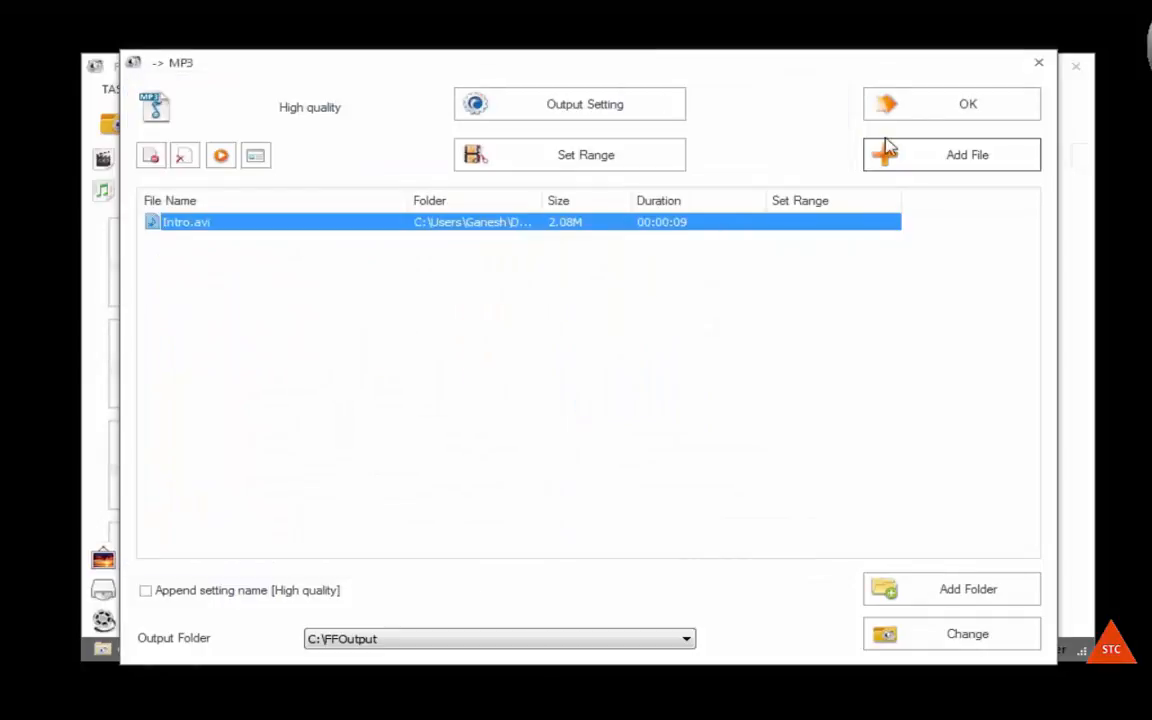
left_click(915, 116)
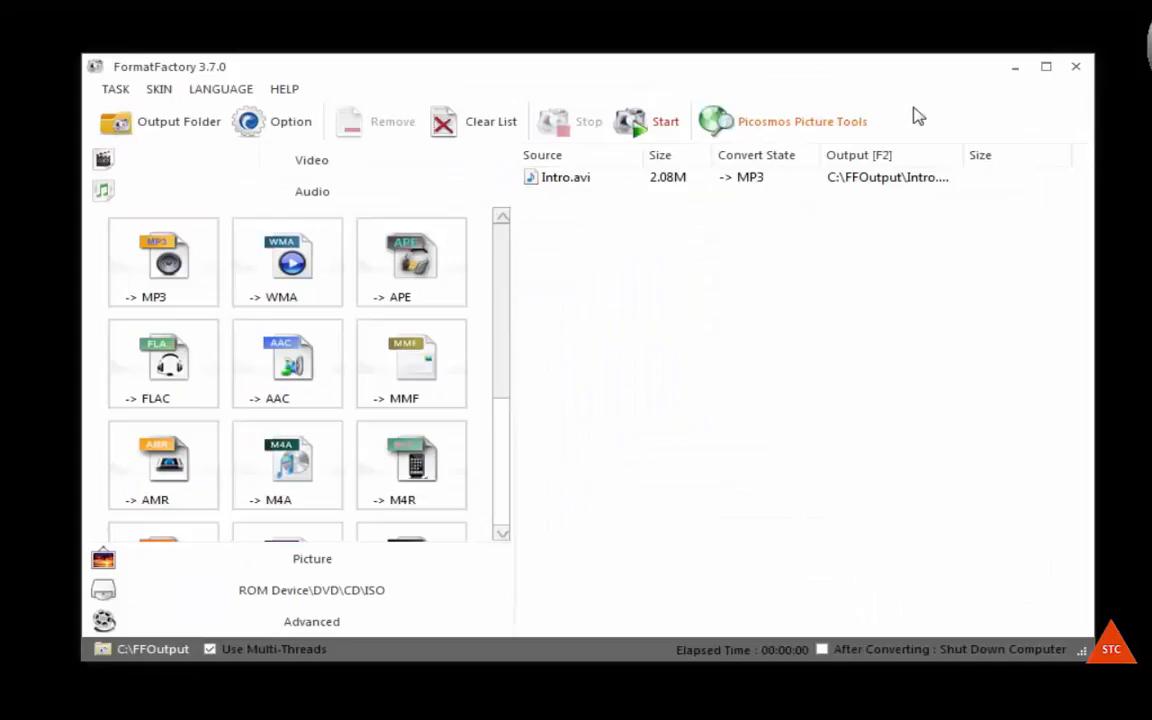
left_click(662, 127)
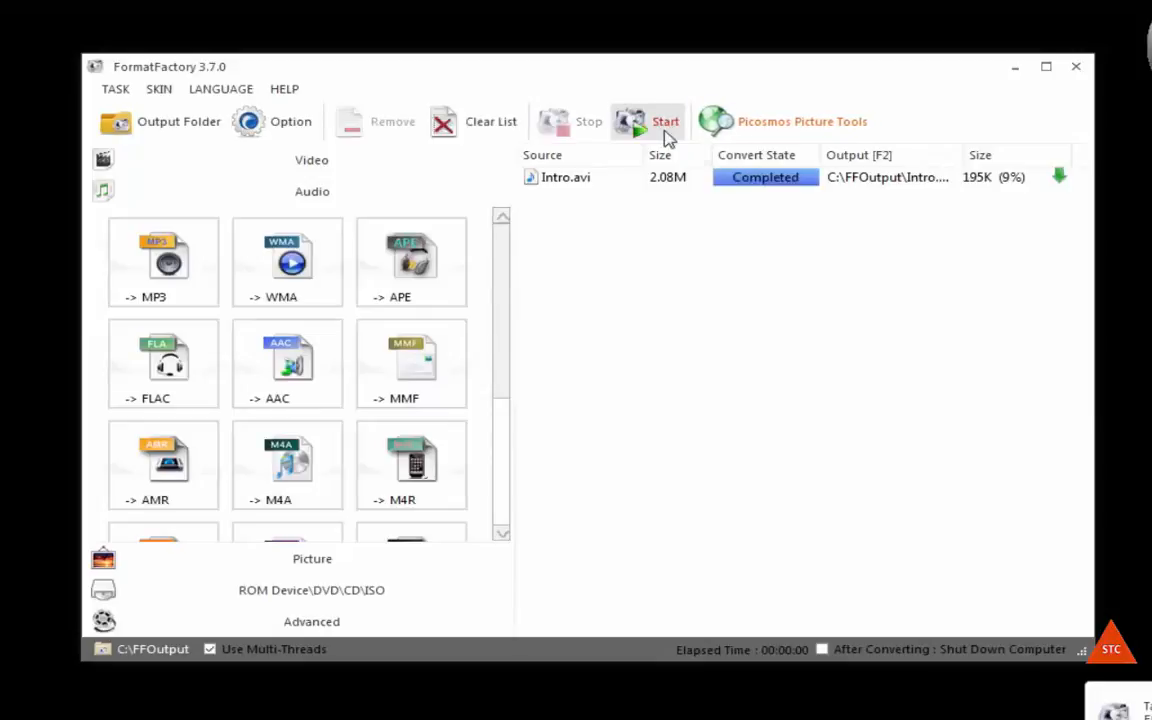
Open the converter's output folder and move Intro.mp3 from it to the desktop
left_click(180, 131)
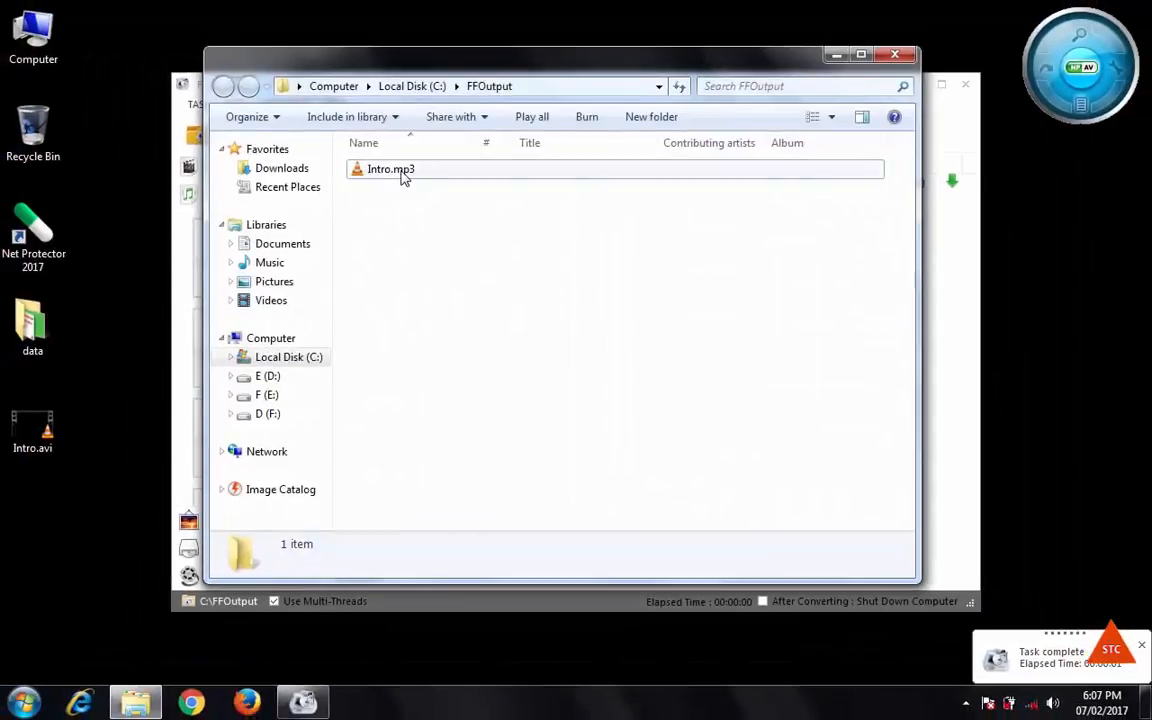
left_click(400, 172)
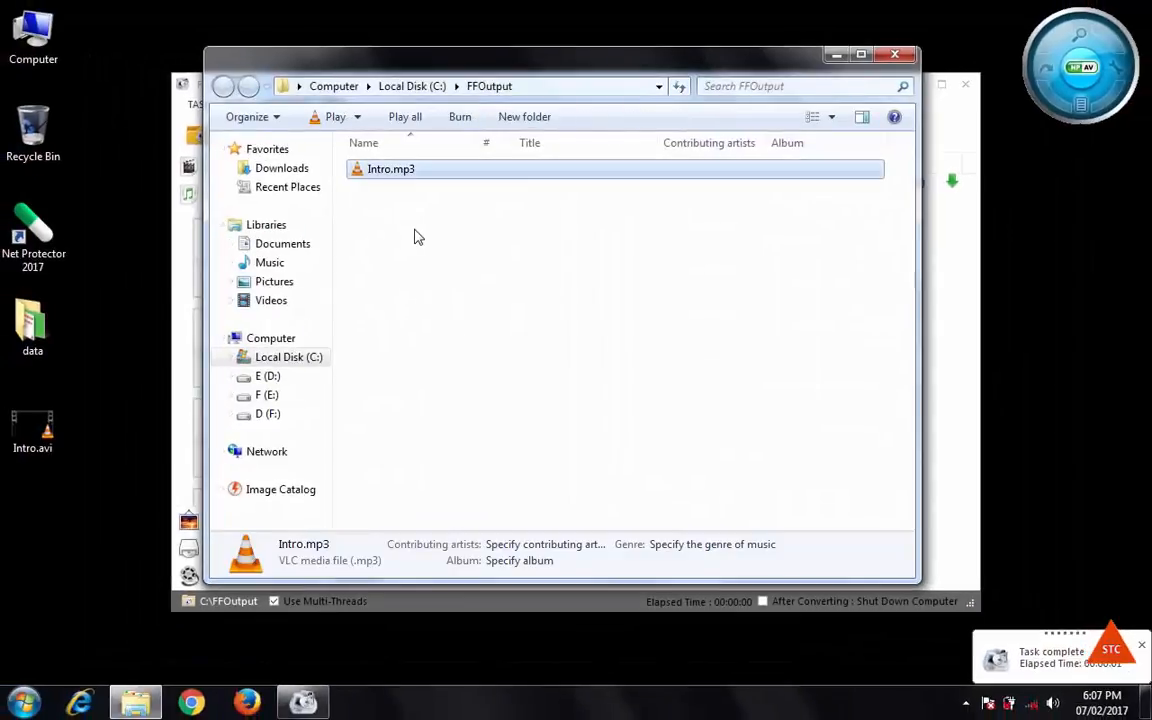
left_click(55, 490)
key("ctrl+v")
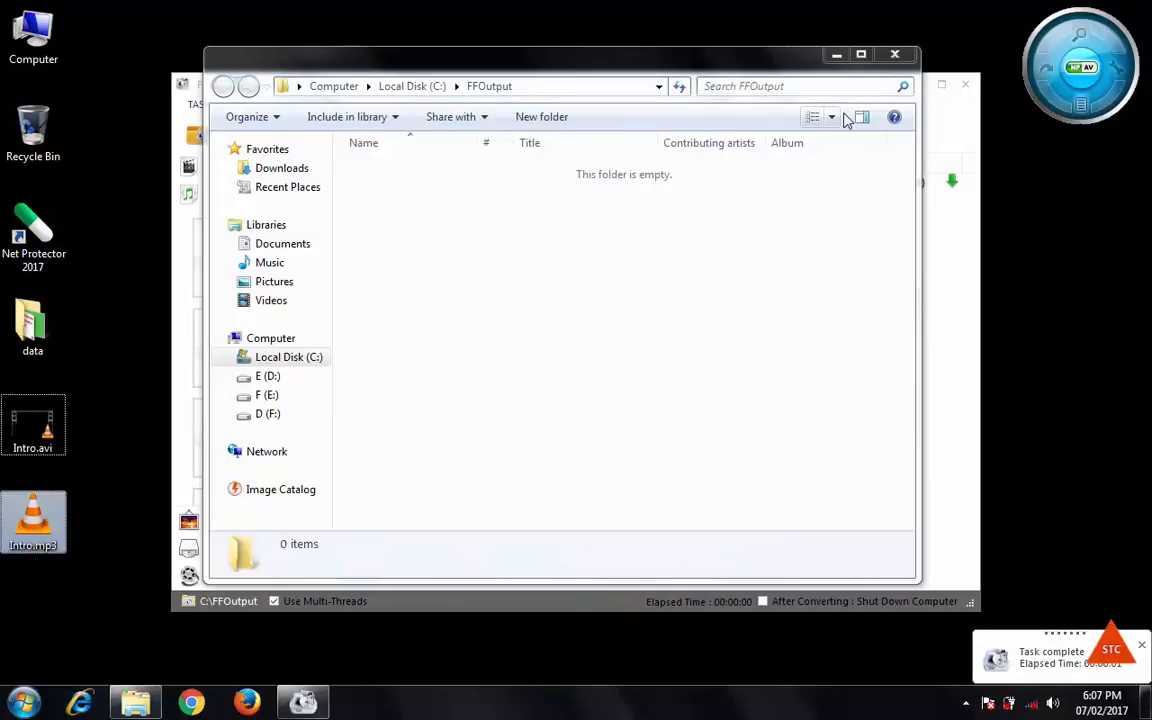
Close the FFOutput folder and FormatFactory, and refresh the desktop
left_click(894, 54)
left_click(962, 88)
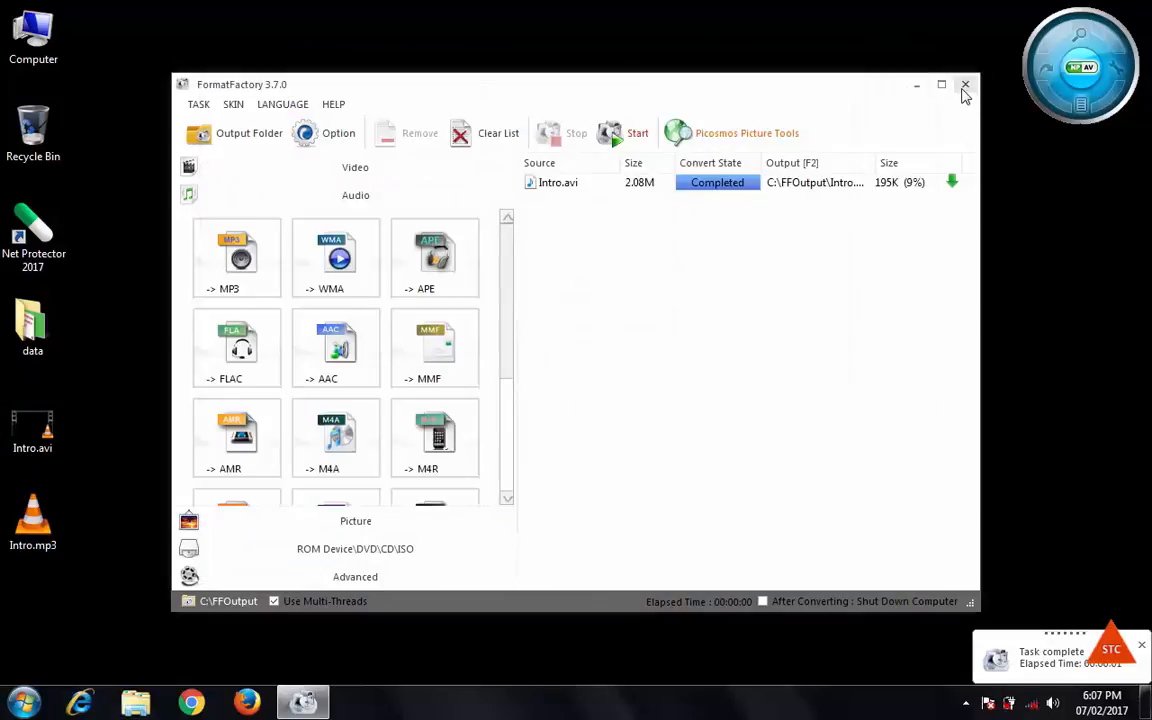
left_click(965, 88)
right_click(342, 203)
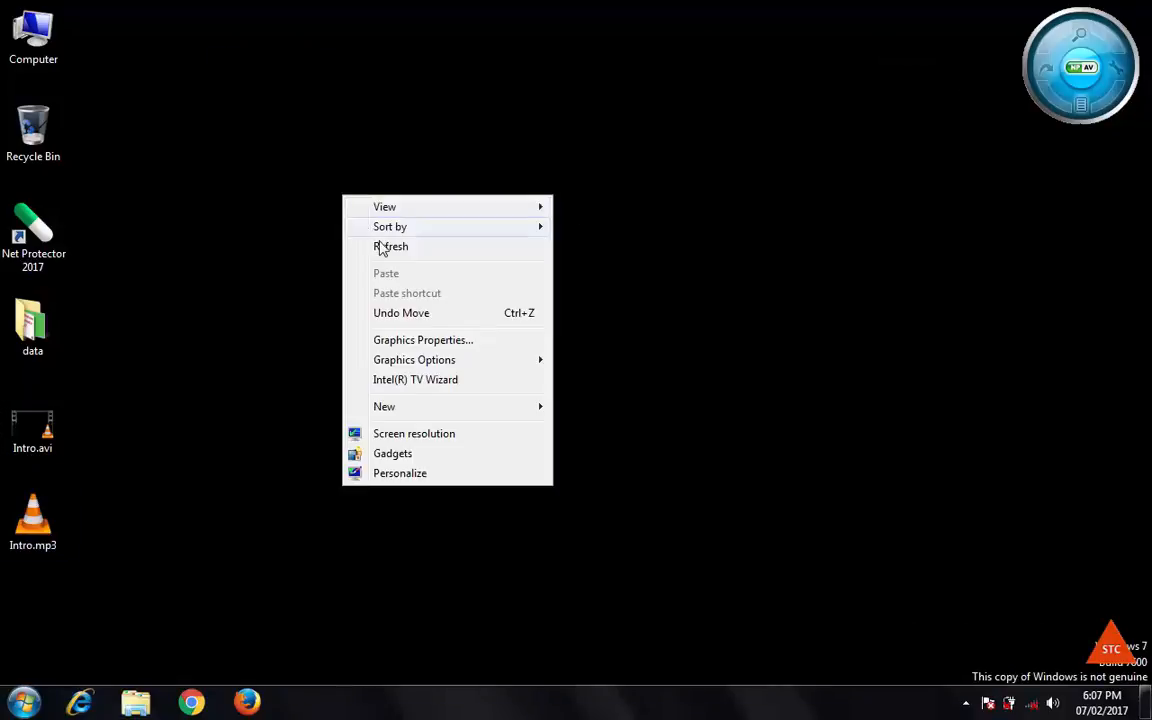
left_click(383, 247)
Play Intro.mp3 from the desktop in VLC to check its sound, close the player and refresh the desktop
left_click(57, 513)
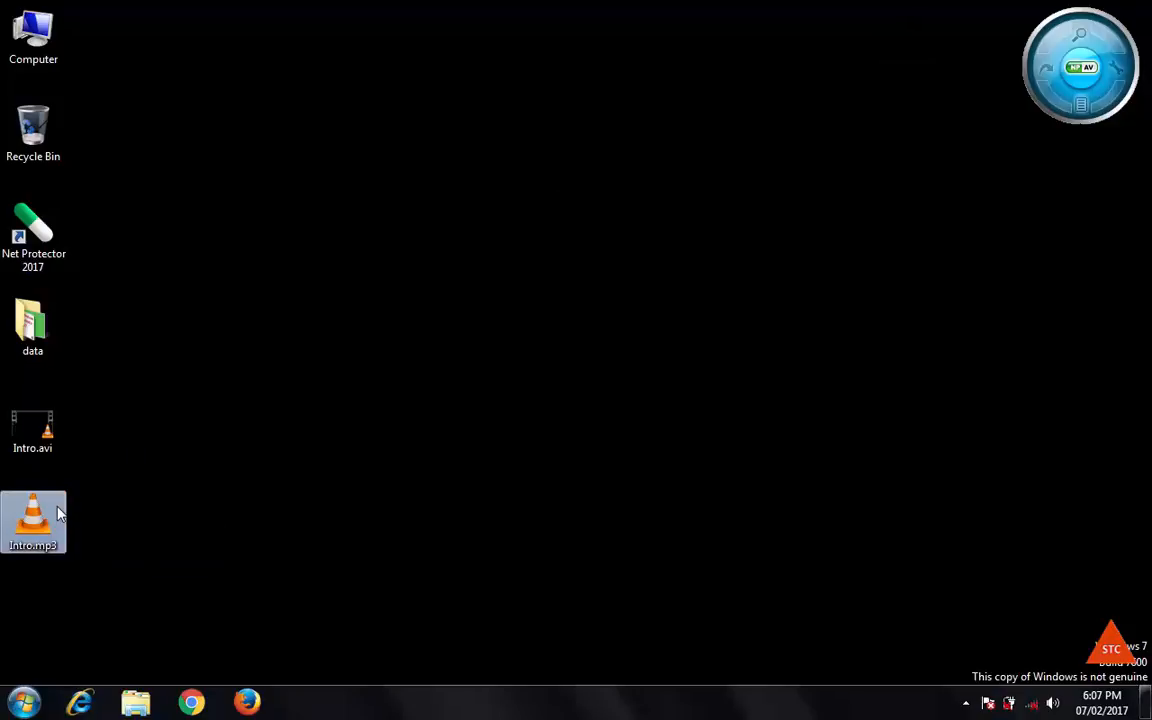
double_click(57, 513)
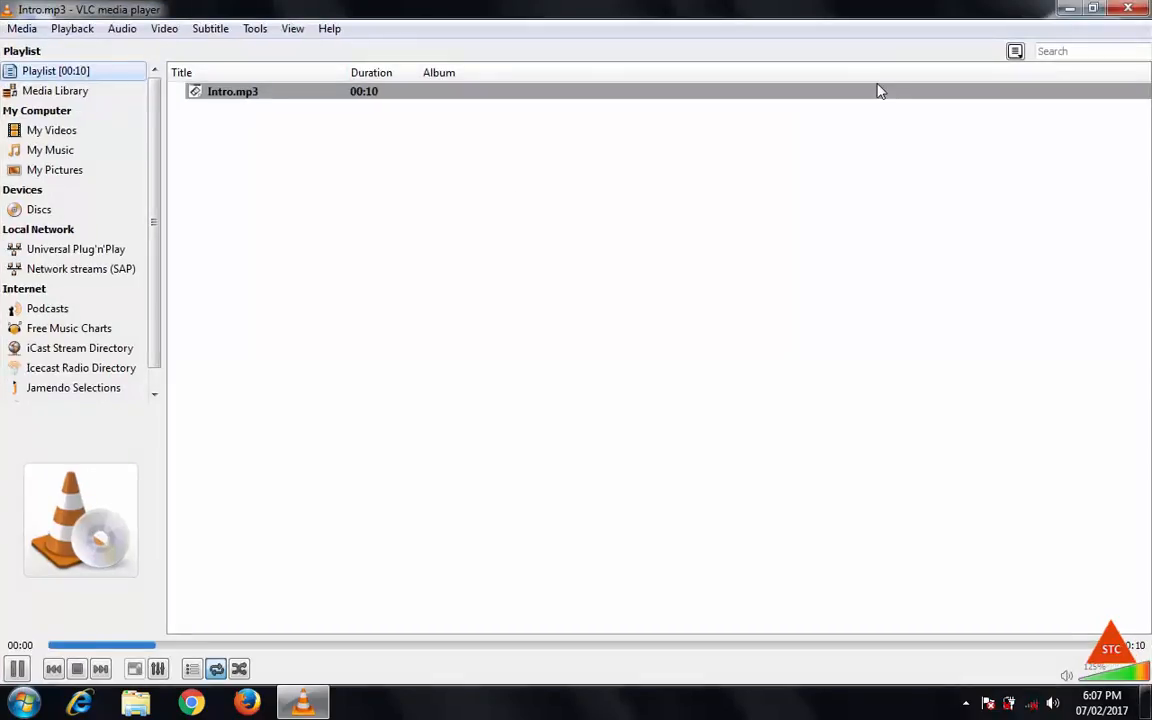
left_click(1128, 12)
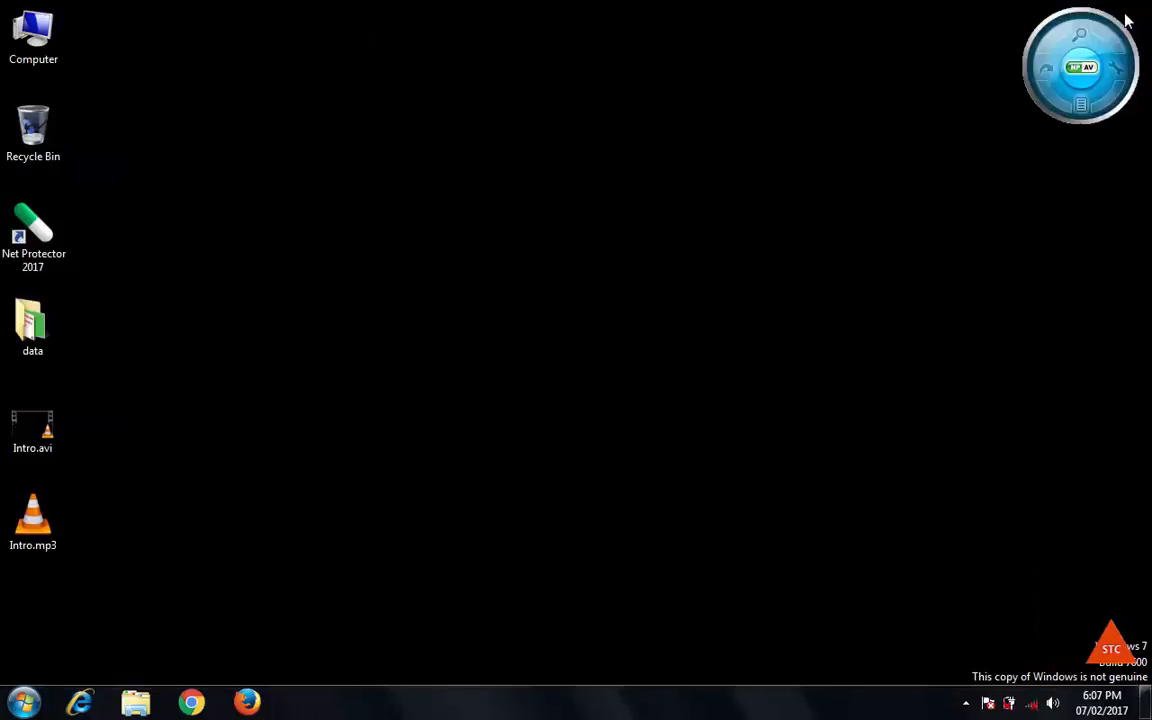
right_click(310, 224)
left_click(342, 263)
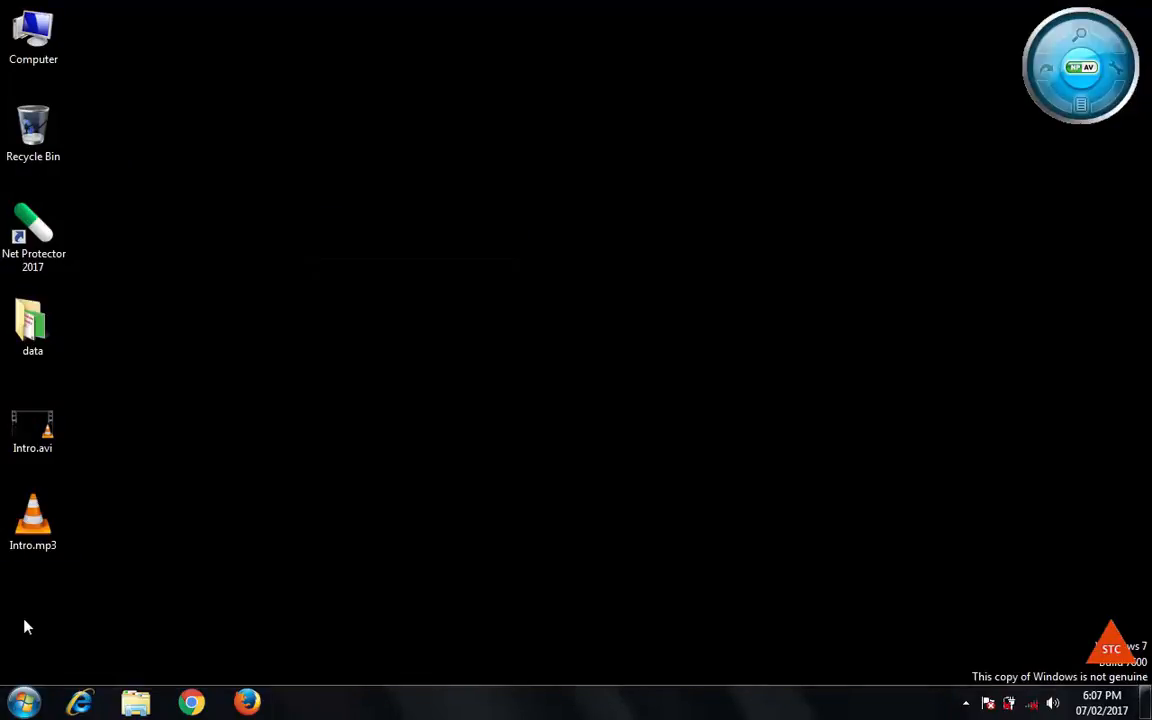
Launch Audacity and open Intro.mp3 from the desktop
left_click(25, 703)
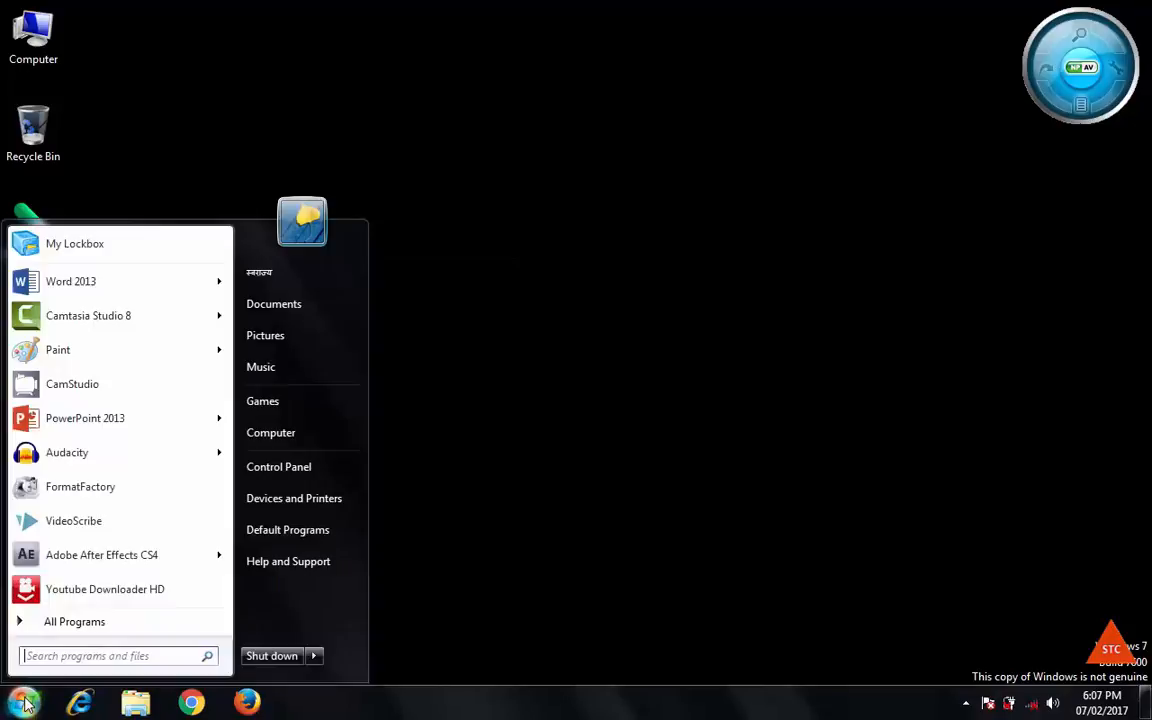
left_click(67, 452)
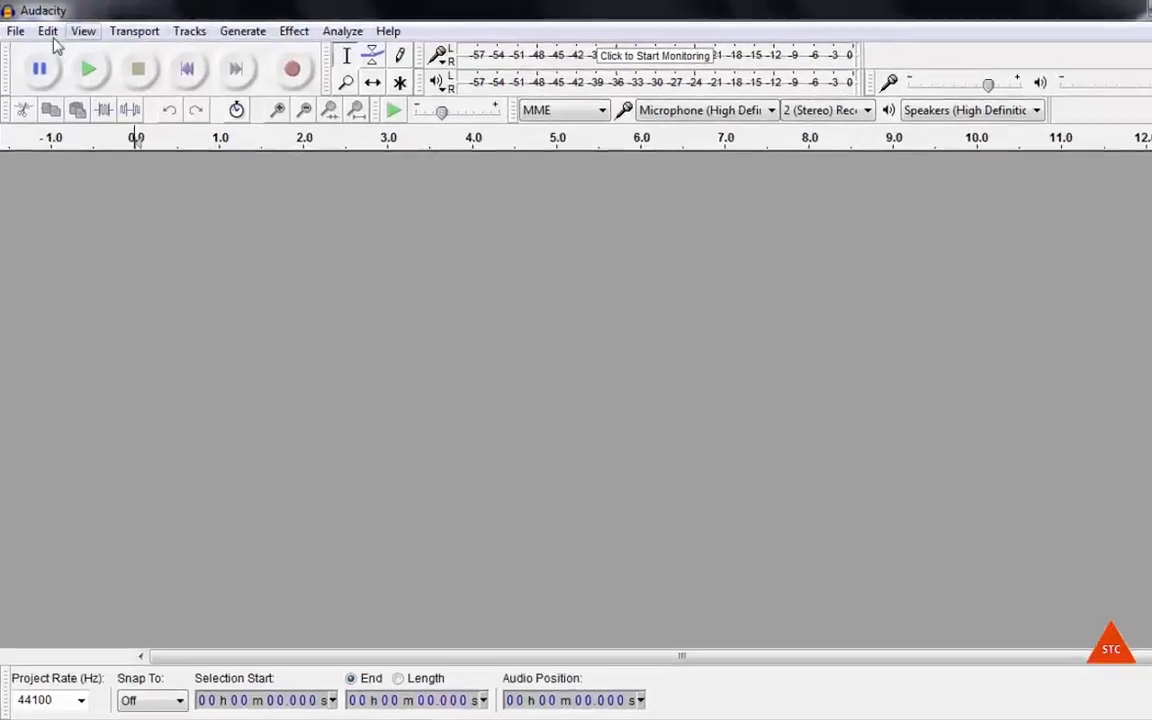
left_click(14, 28)
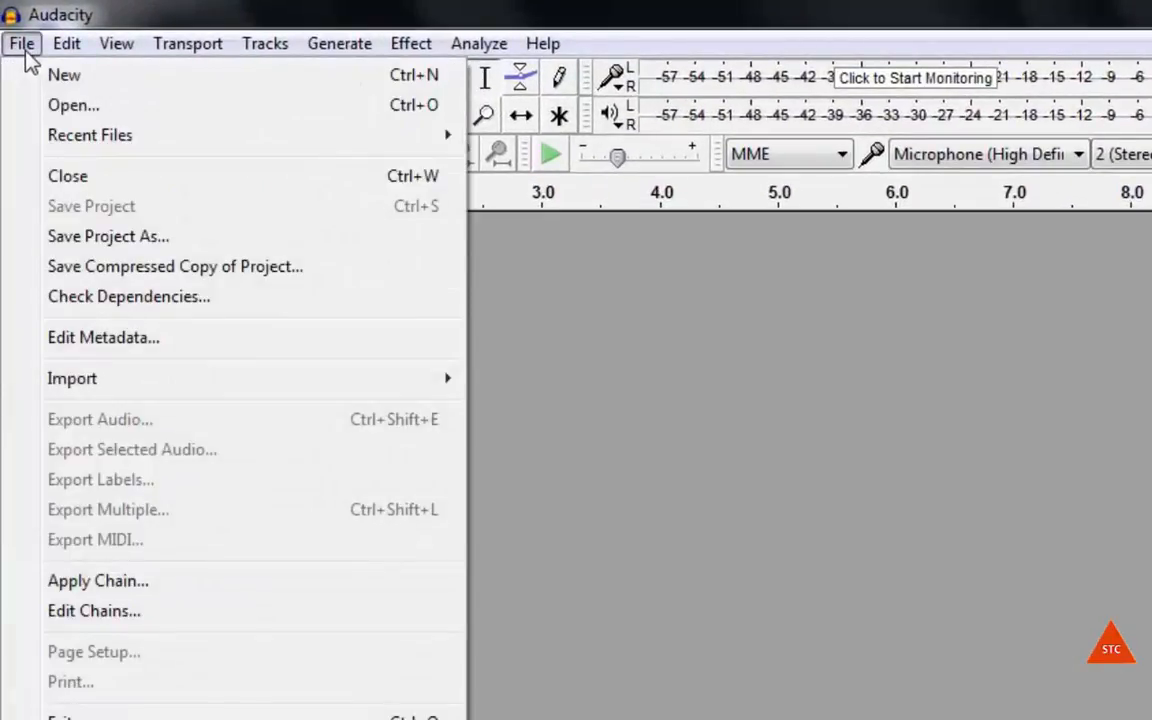
left_click(66, 105)
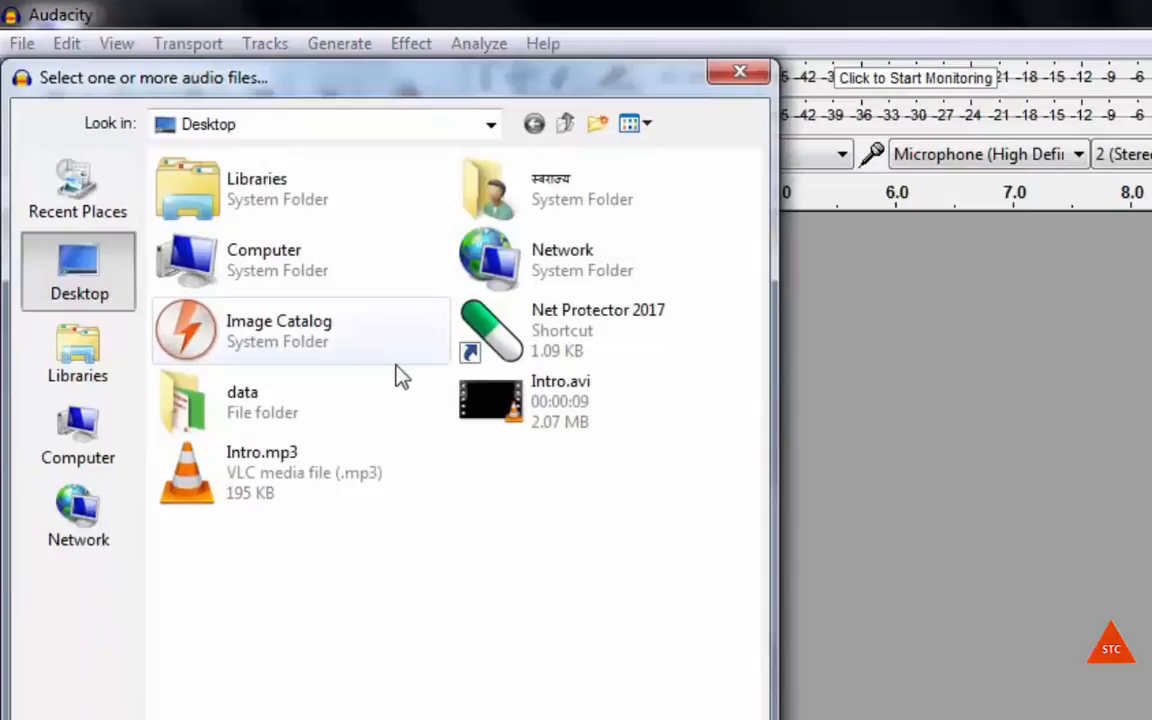
left_click(326, 478)
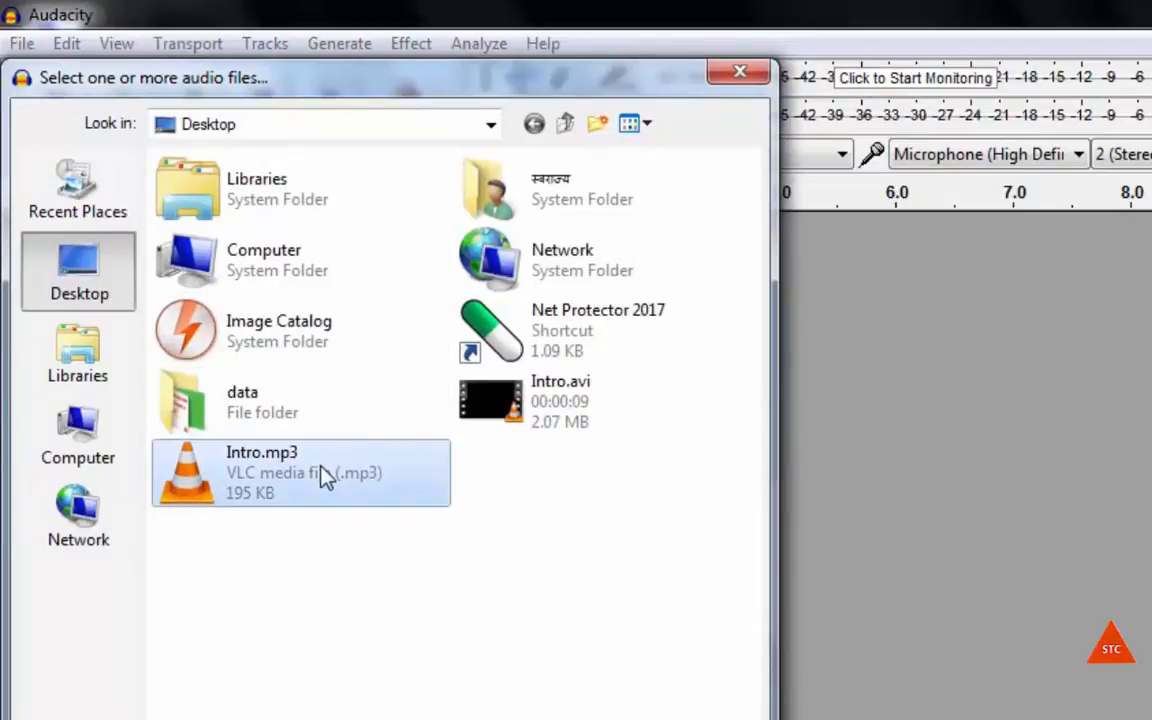
left_click(724, 719)
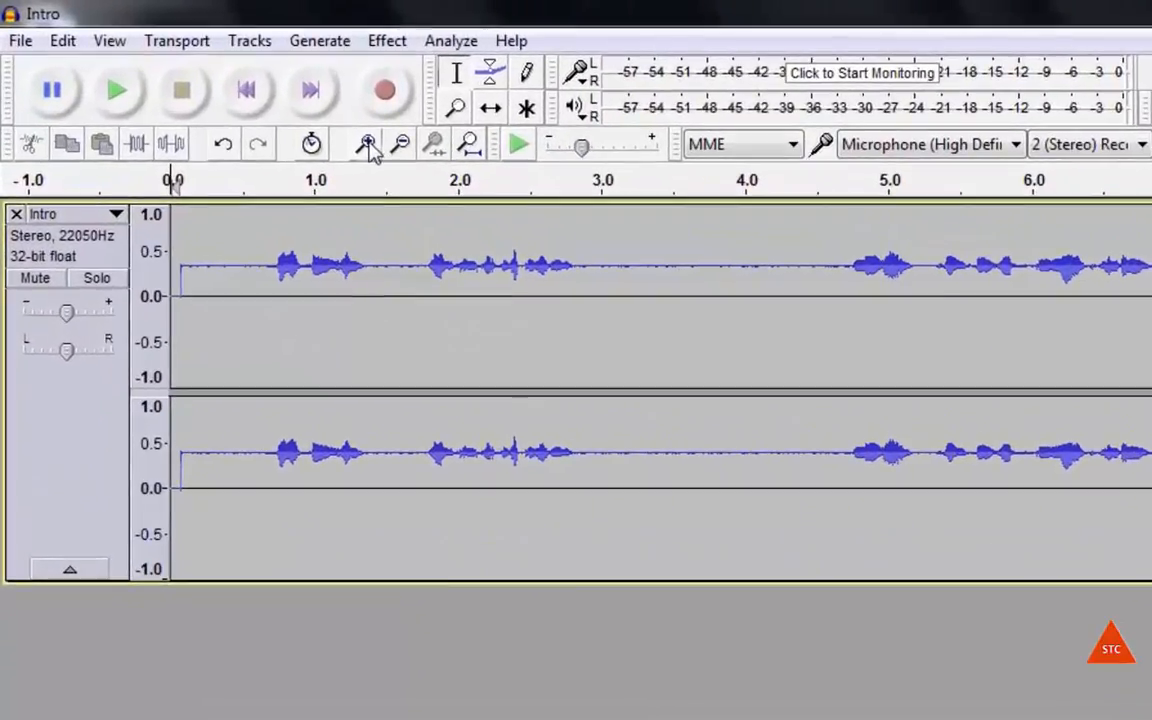
Play the quiet opening of the Intro track from about 0.09 s to listen for background noise, and stop playback
left_click(368, 146)
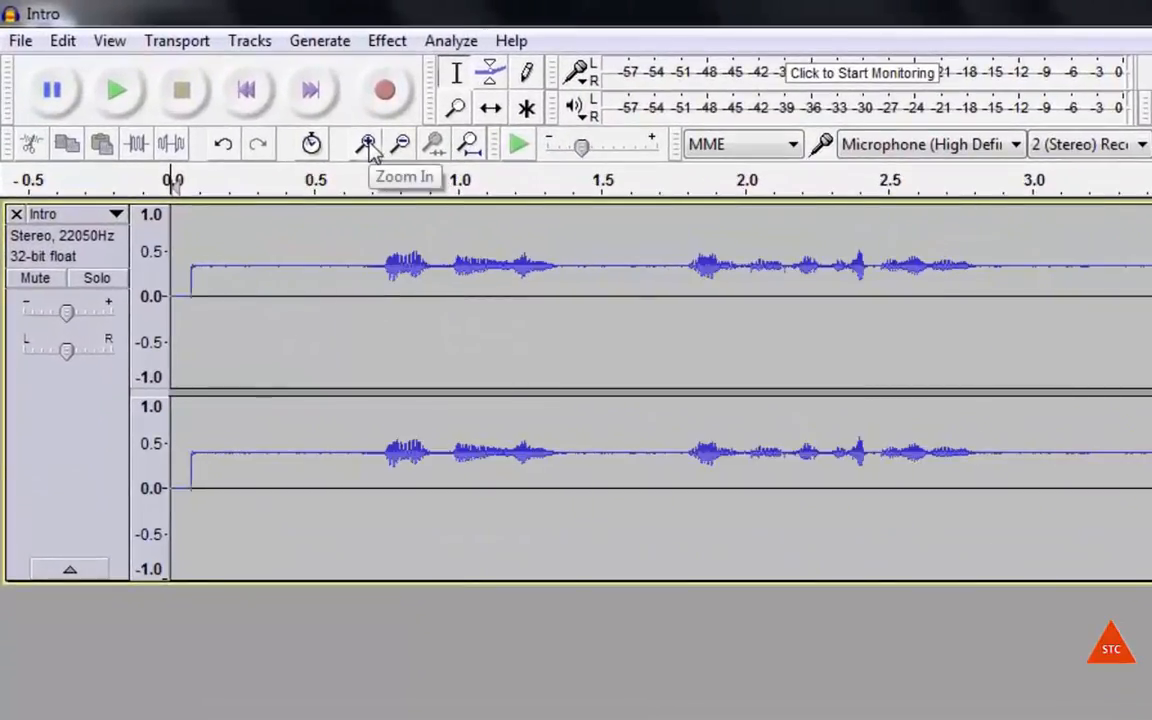
left_click(368, 146)
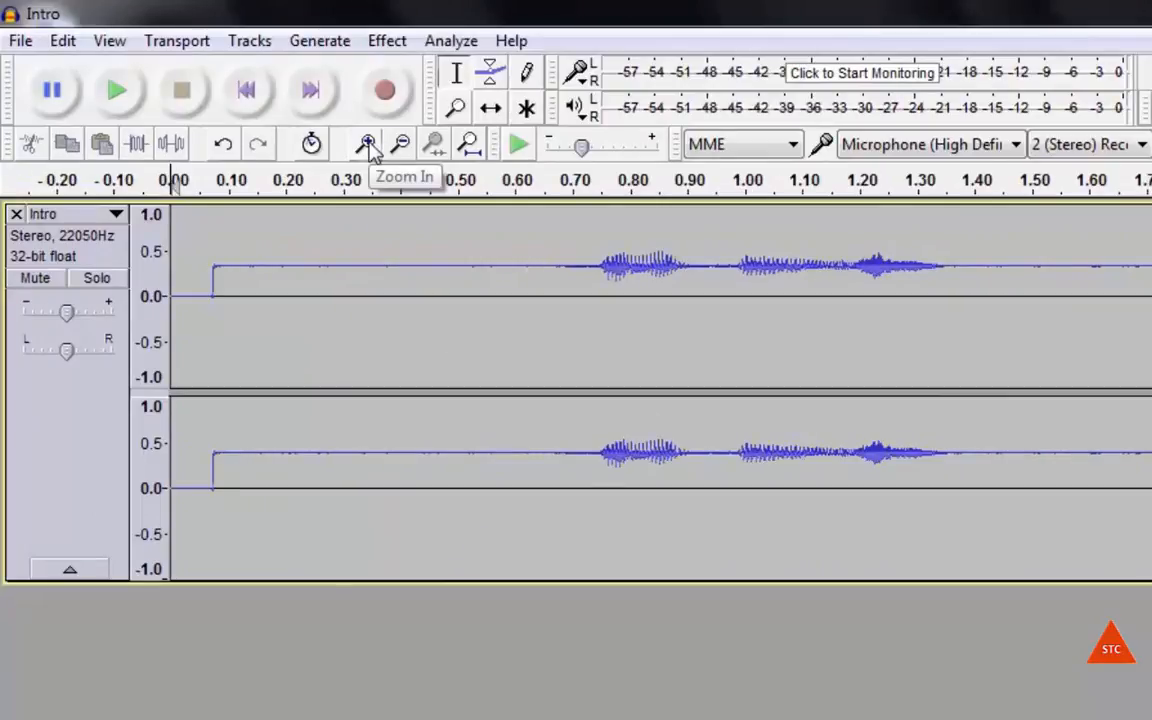
left_click(368, 146)
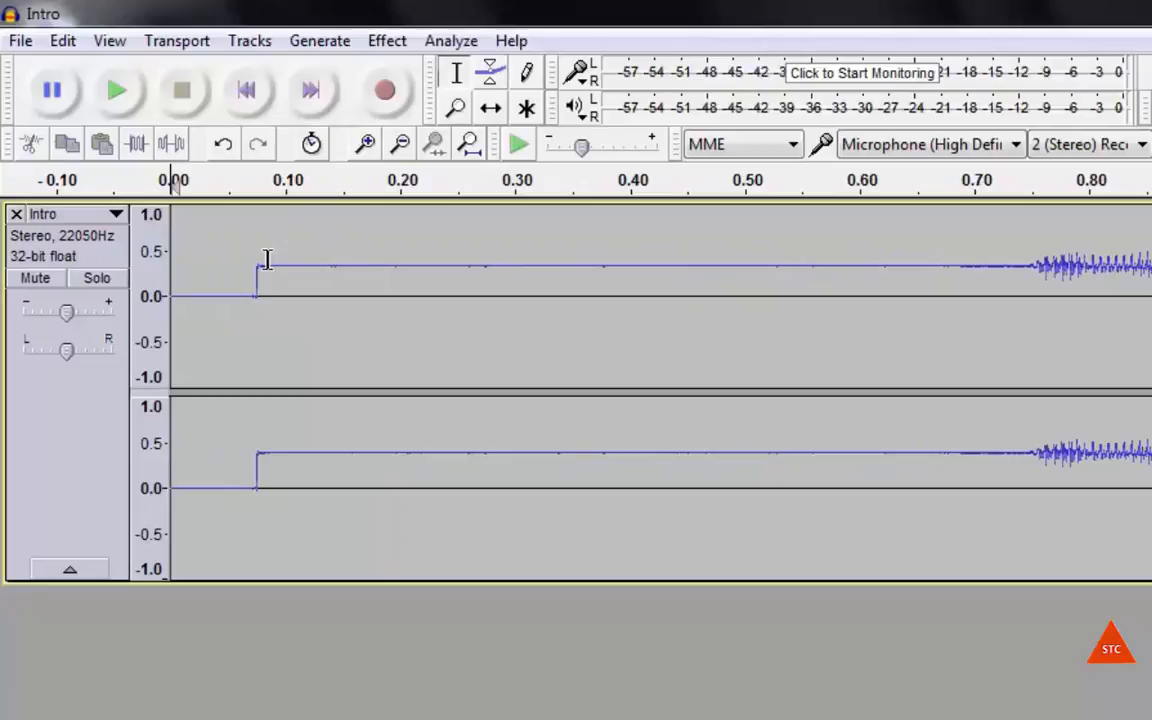
left_click(267, 259)
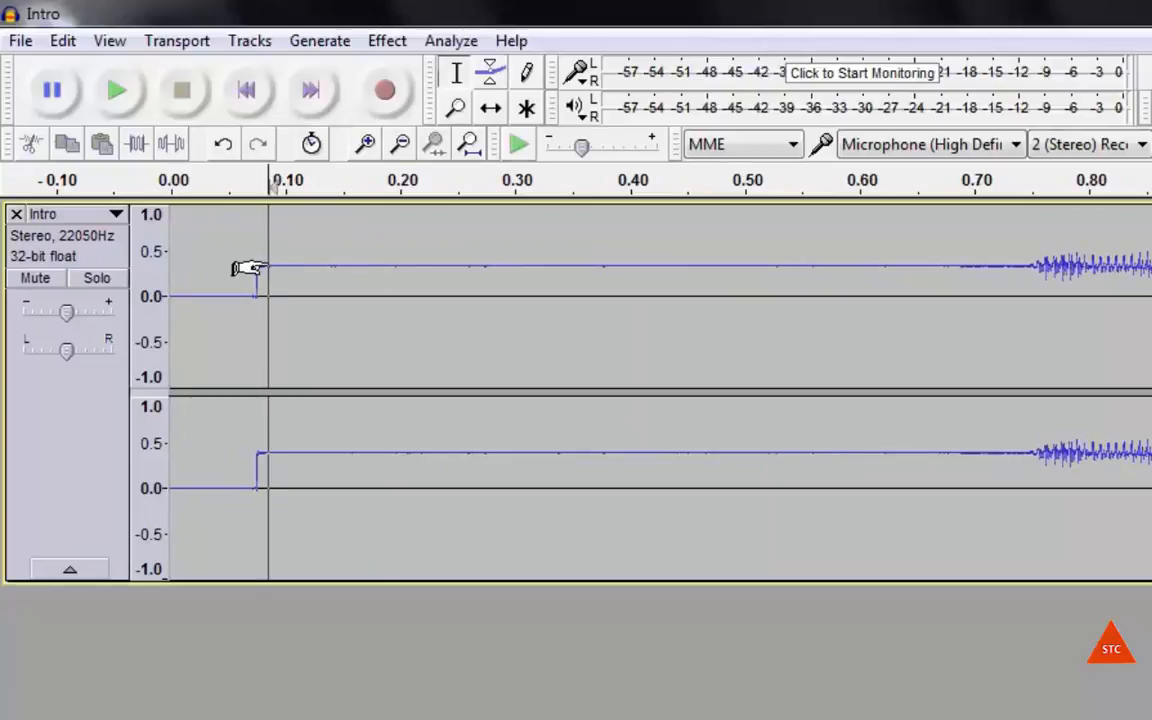
left_click(118, 92)
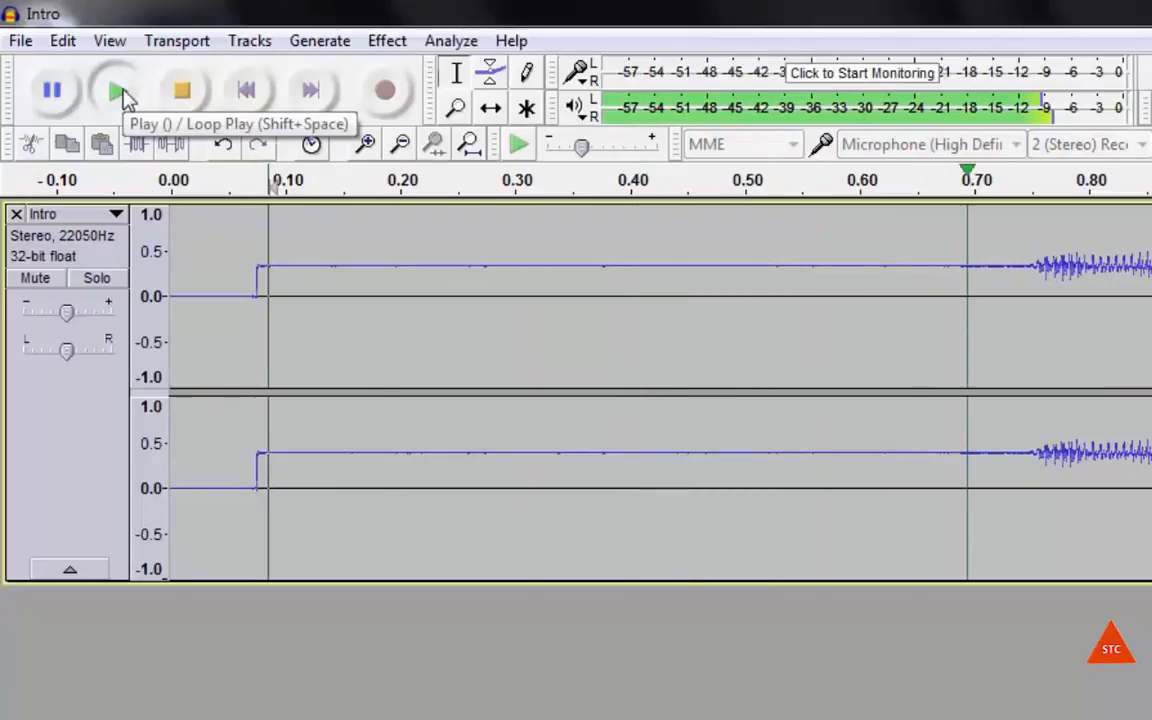
left_click(181, 92)
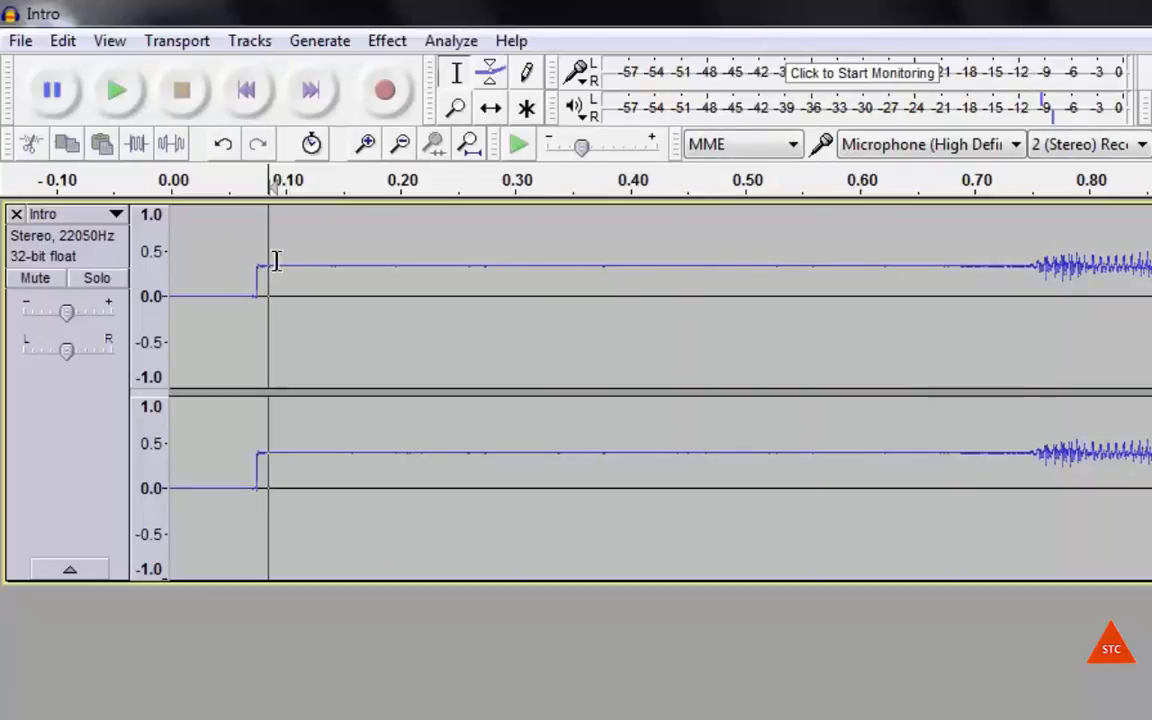
Select the noise-only stretch from about 0.091 s to 0.689 s and capture it as the Noise Reduction profile
left_click_drag(273, 262, 959, 273)
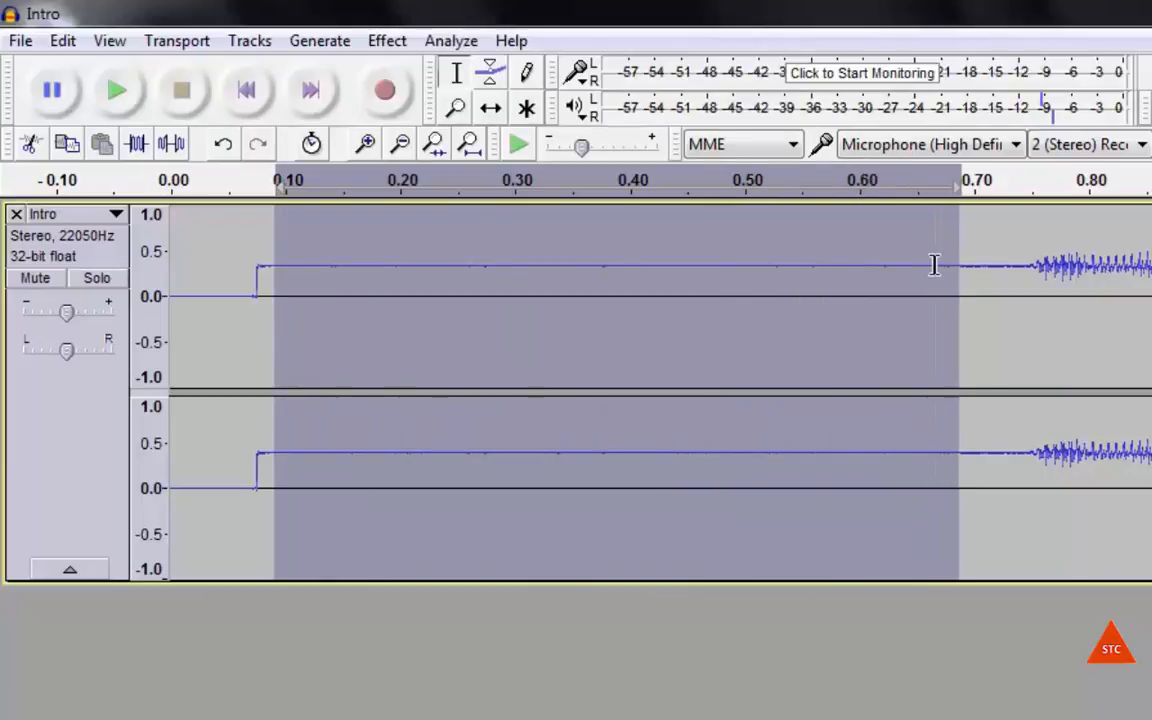
left_click(388, 45)
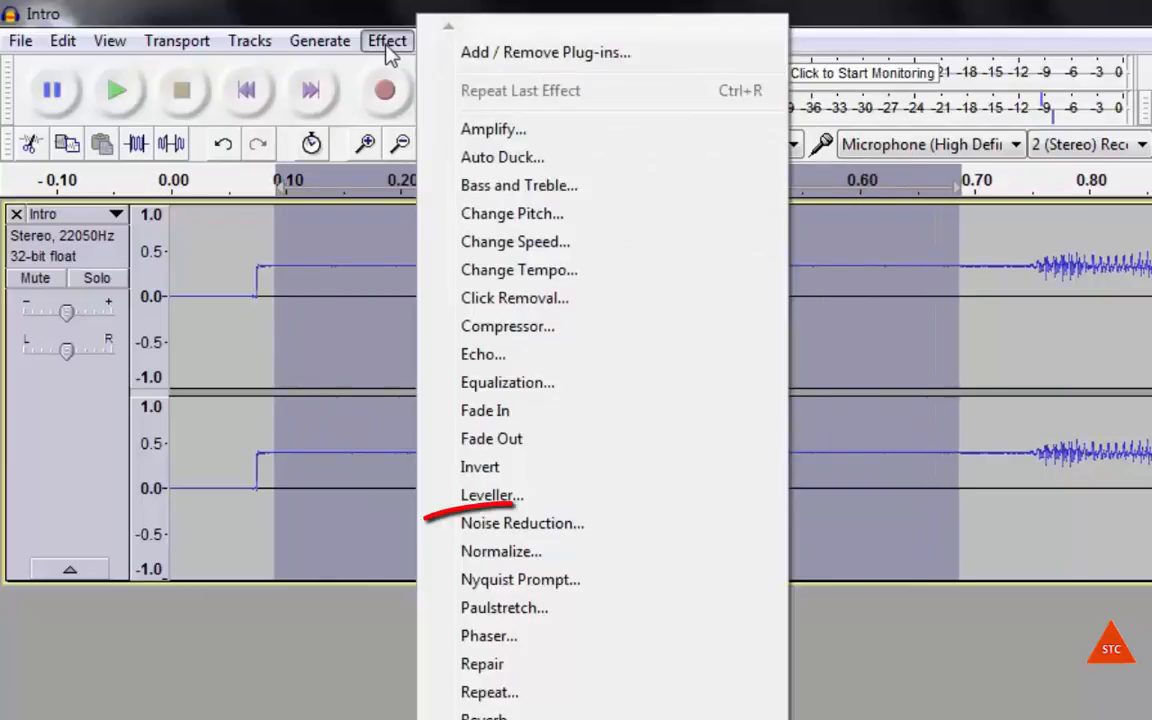
left_click(530, 525)
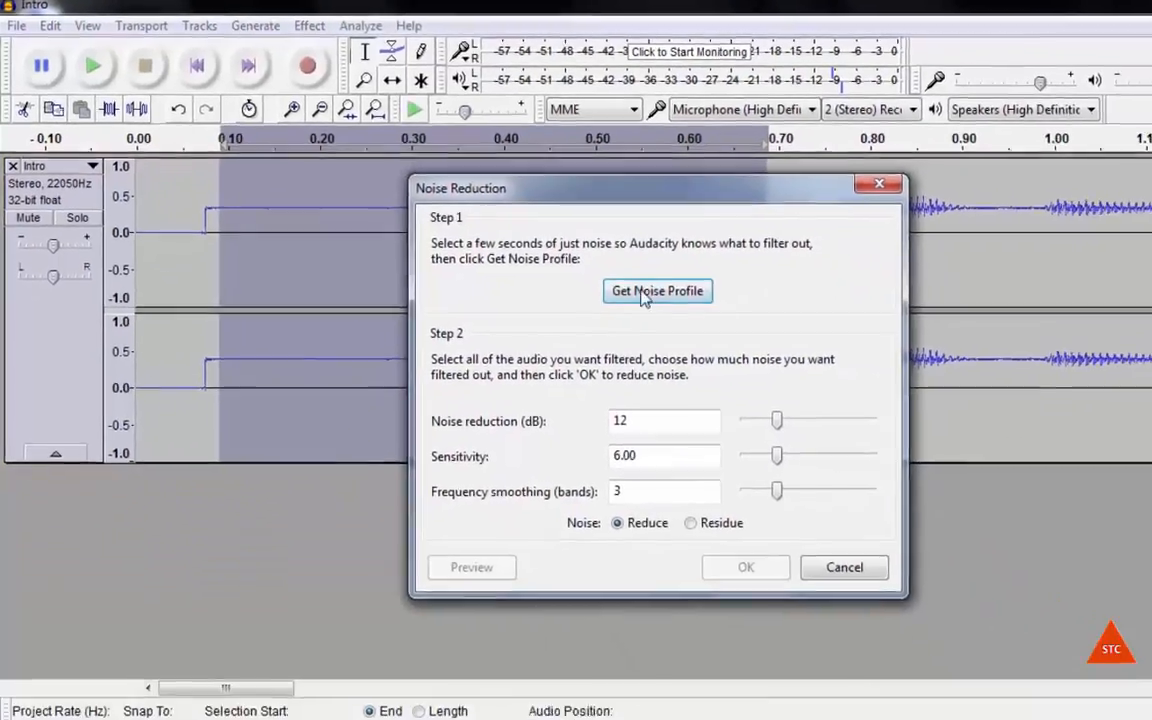
left_click(657, 291)
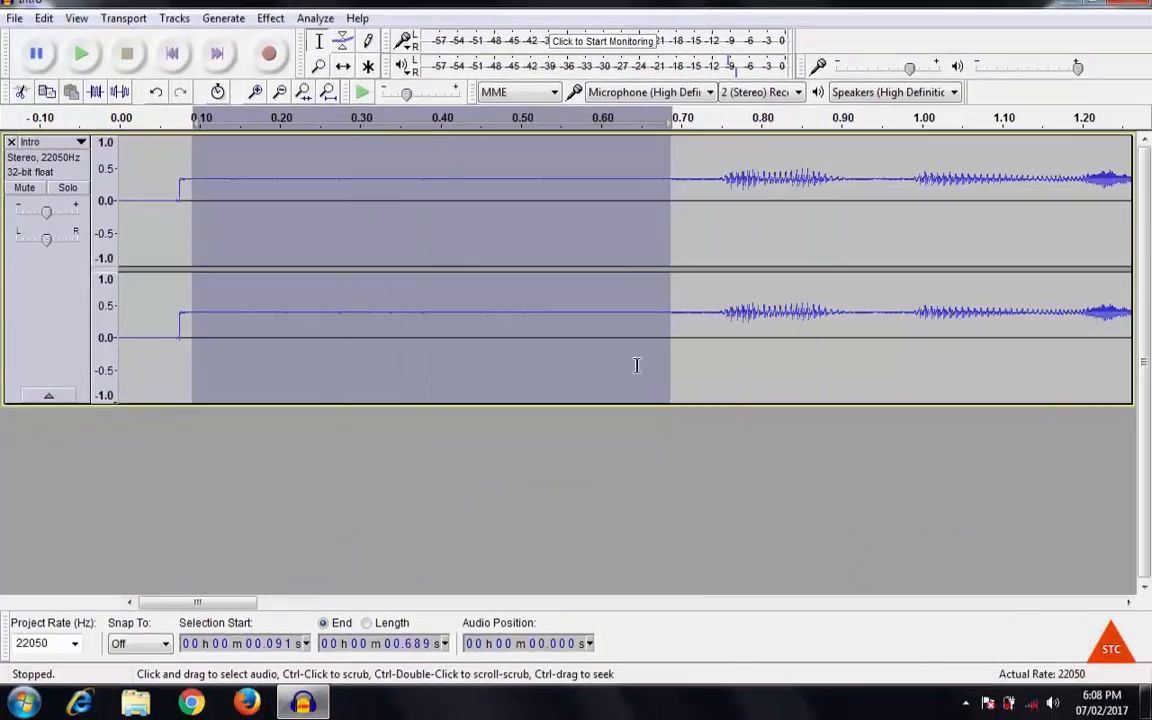
Apply Noise Reduction to the entire Intro track with 12 dB reduction, sensitivity 6.00 and 3 frequency smoothing bands
left_click(446, 198)
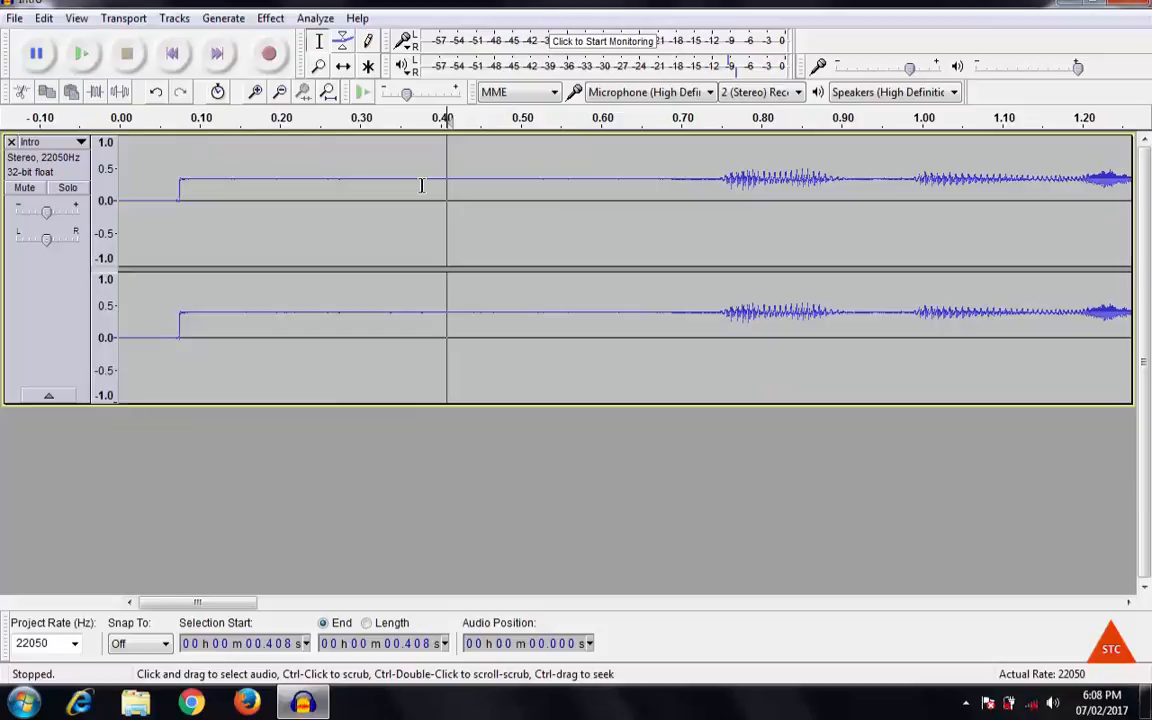
key("ctrl+a")
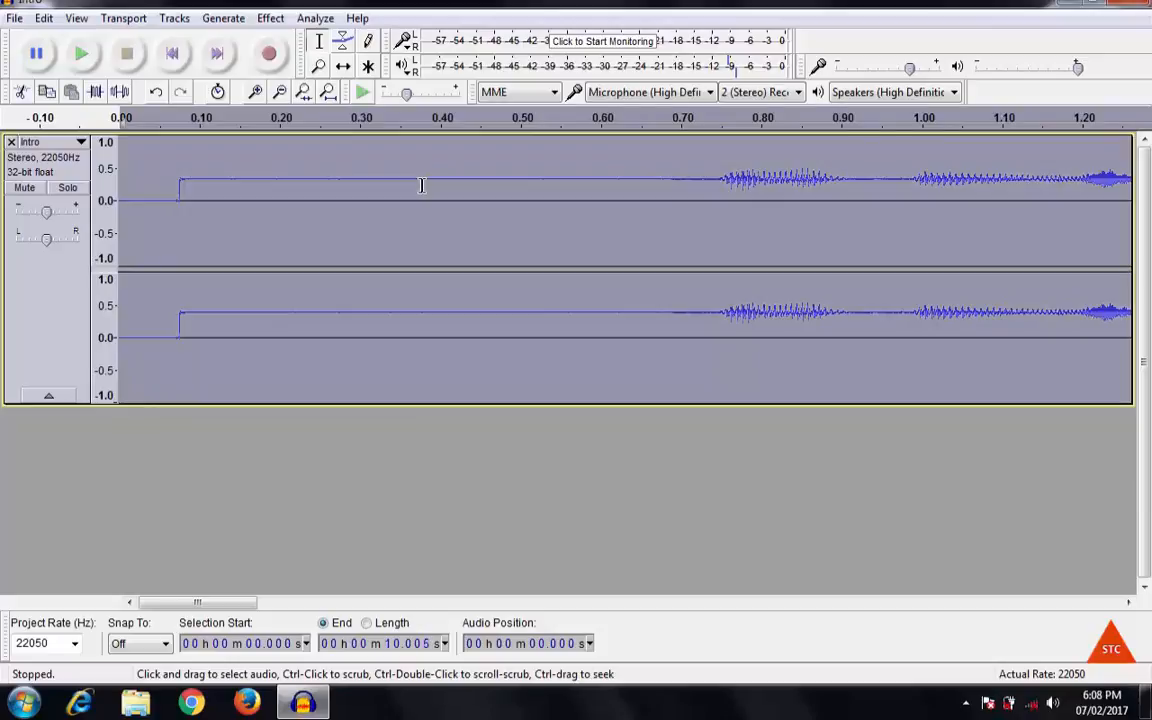
left_click(268, 18)
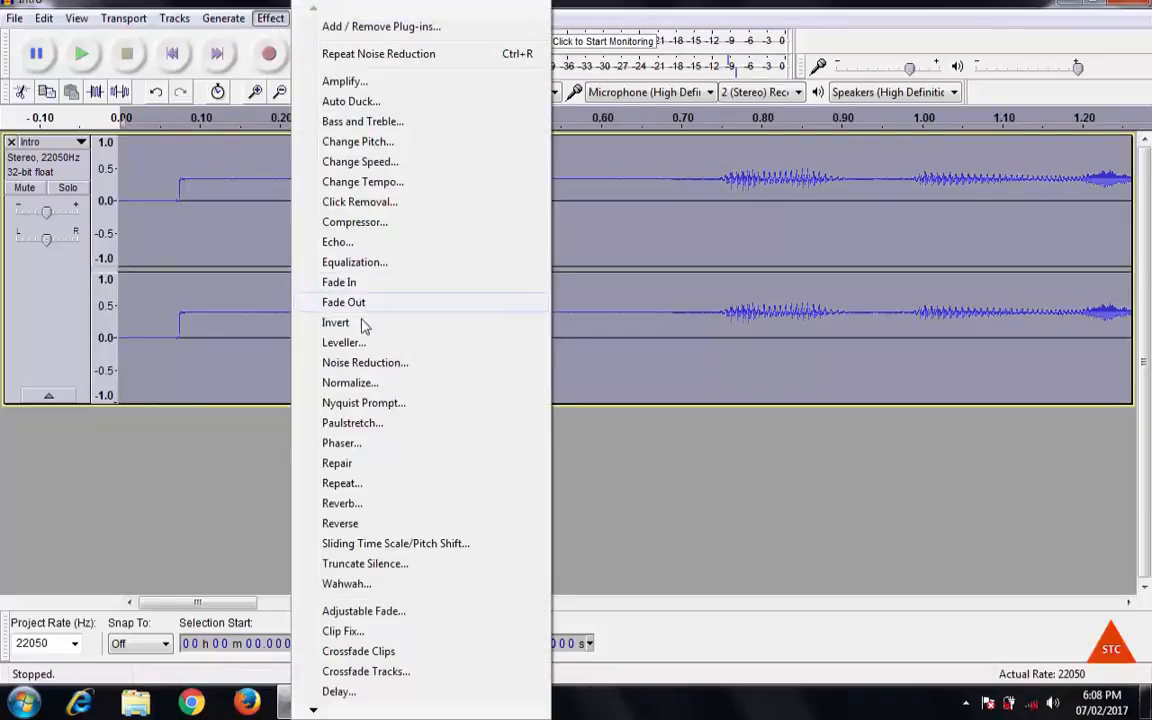
left_click(365, 362)
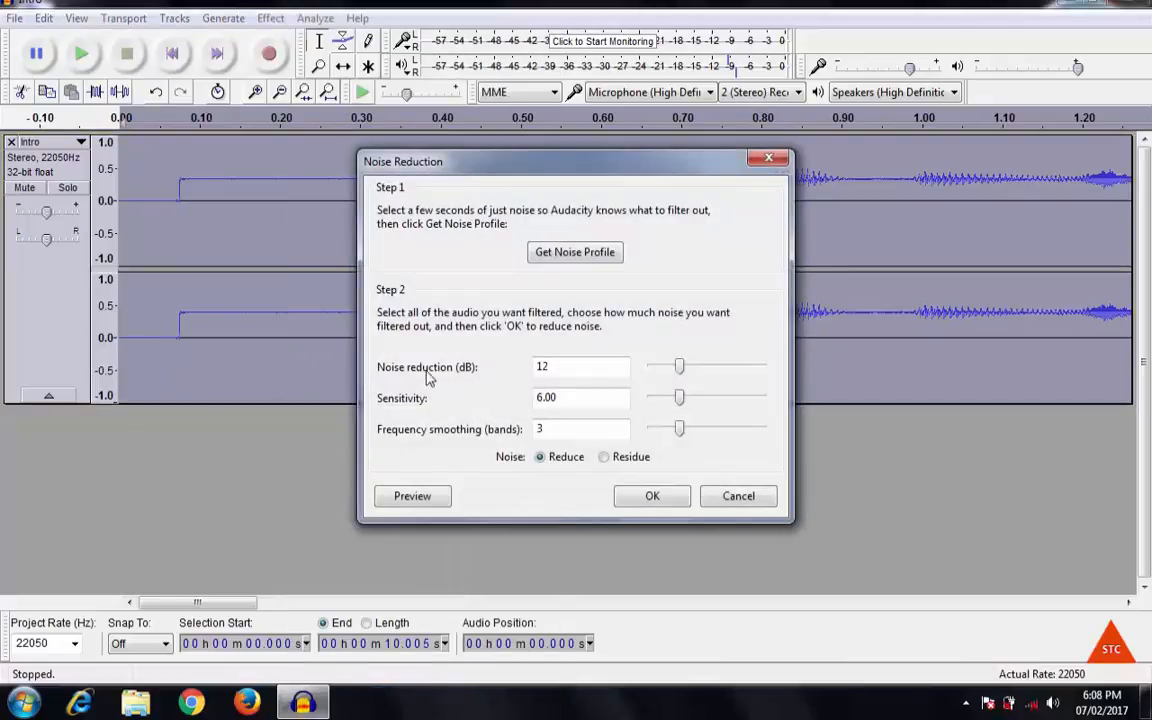
left_click(651, 497)
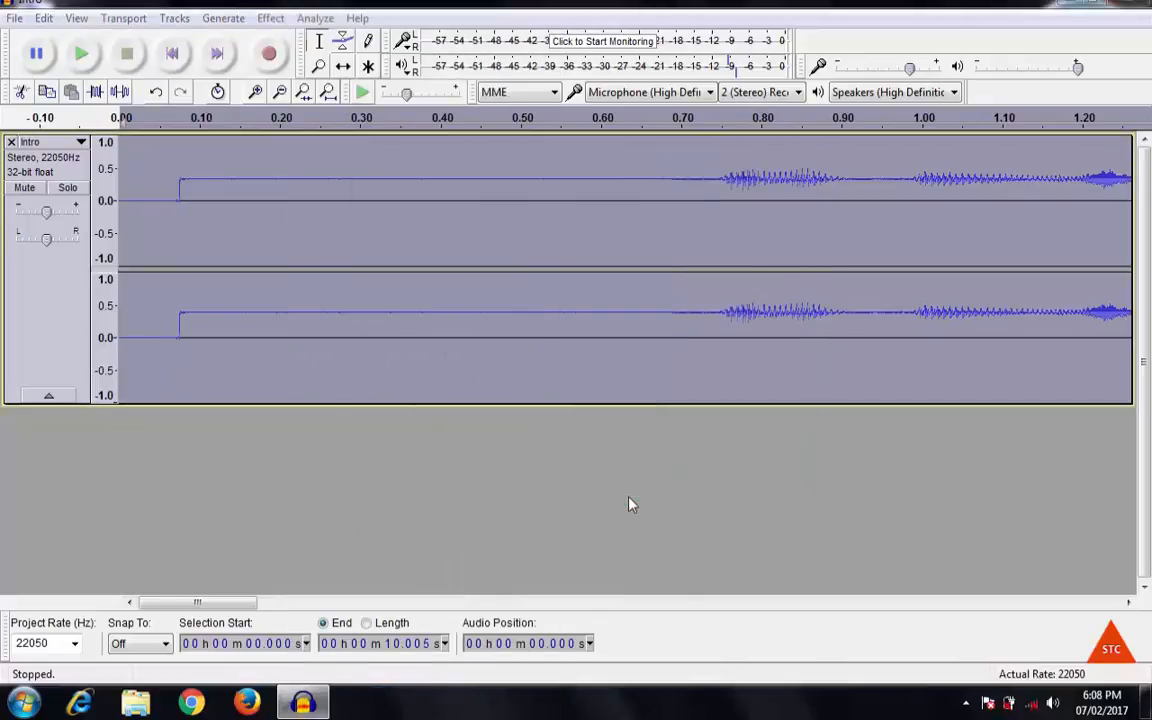
Play the noise-reduced Intro track from about 0.048 s to check the sound, and stop playback
left_click(258, 211)
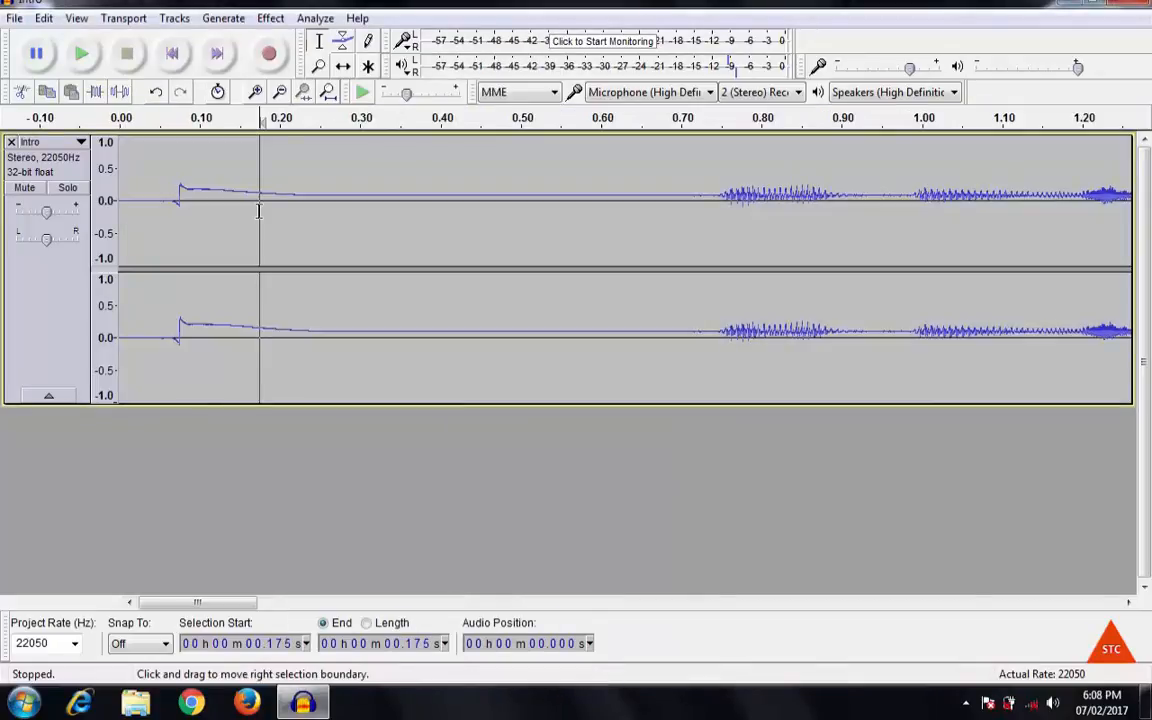
left_click(157, 146)
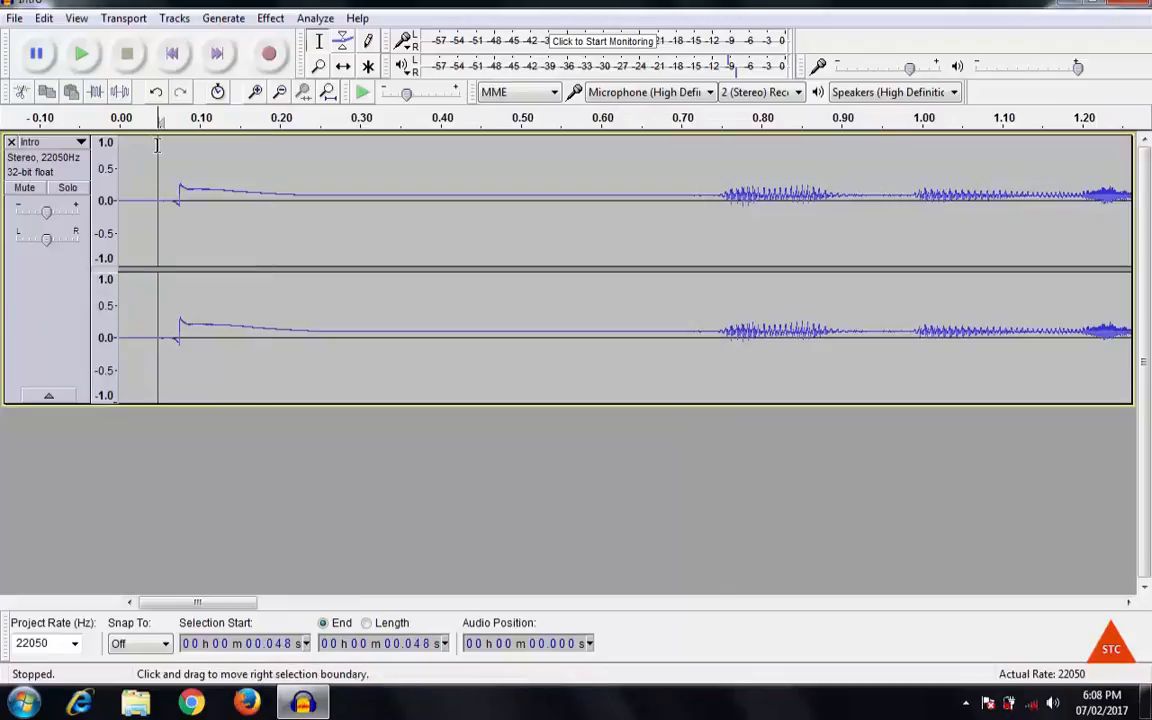
left_click(84, 55)
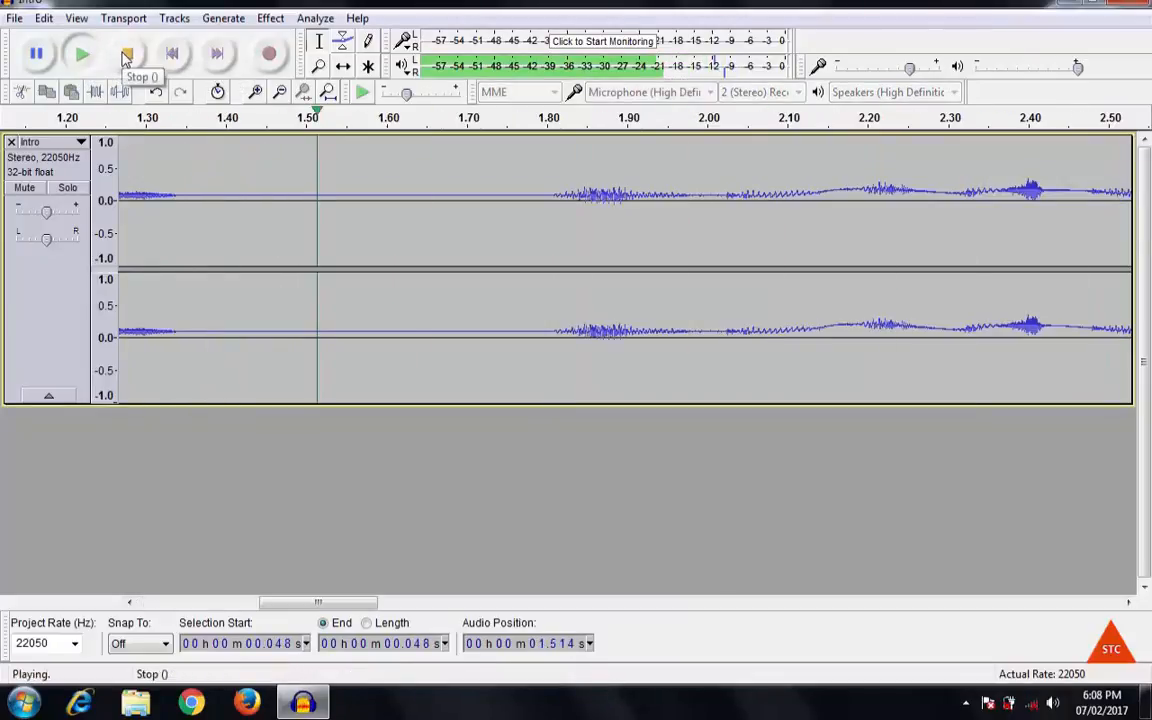
left_click(126, 57)
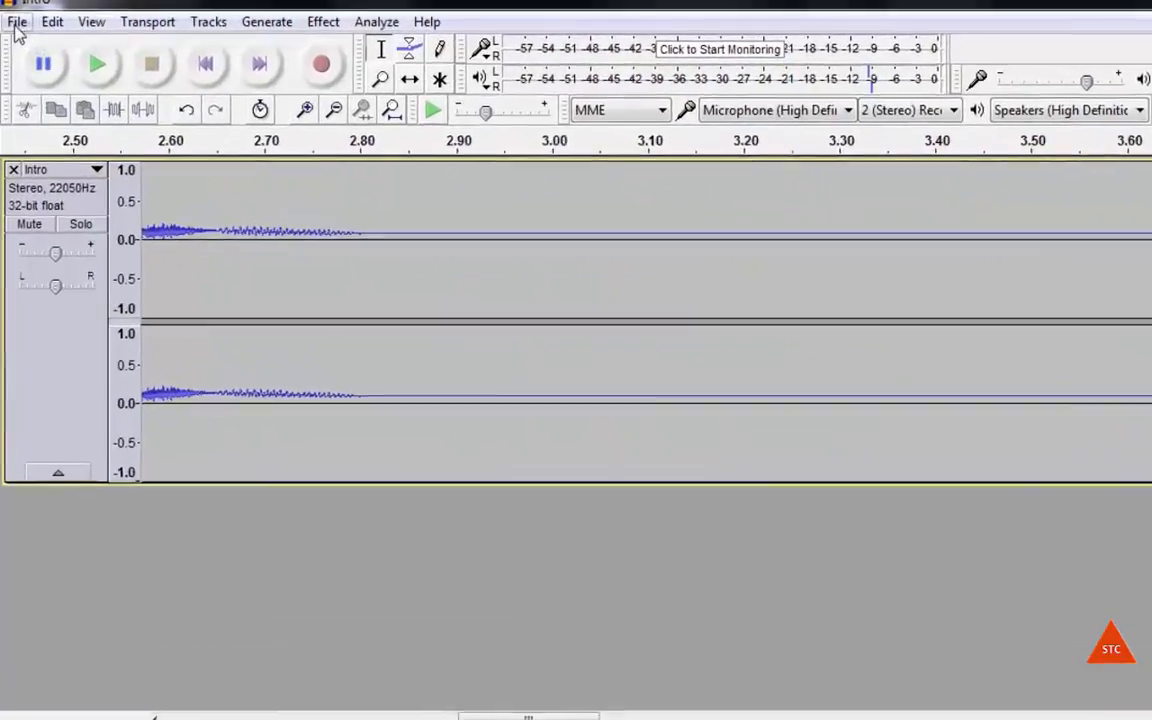
Export the audio to the desktop as newIntro.wav in WAV (Microsoft) signed 16-bit PCM format, accepting the metadata as is
left_click(14, 18)
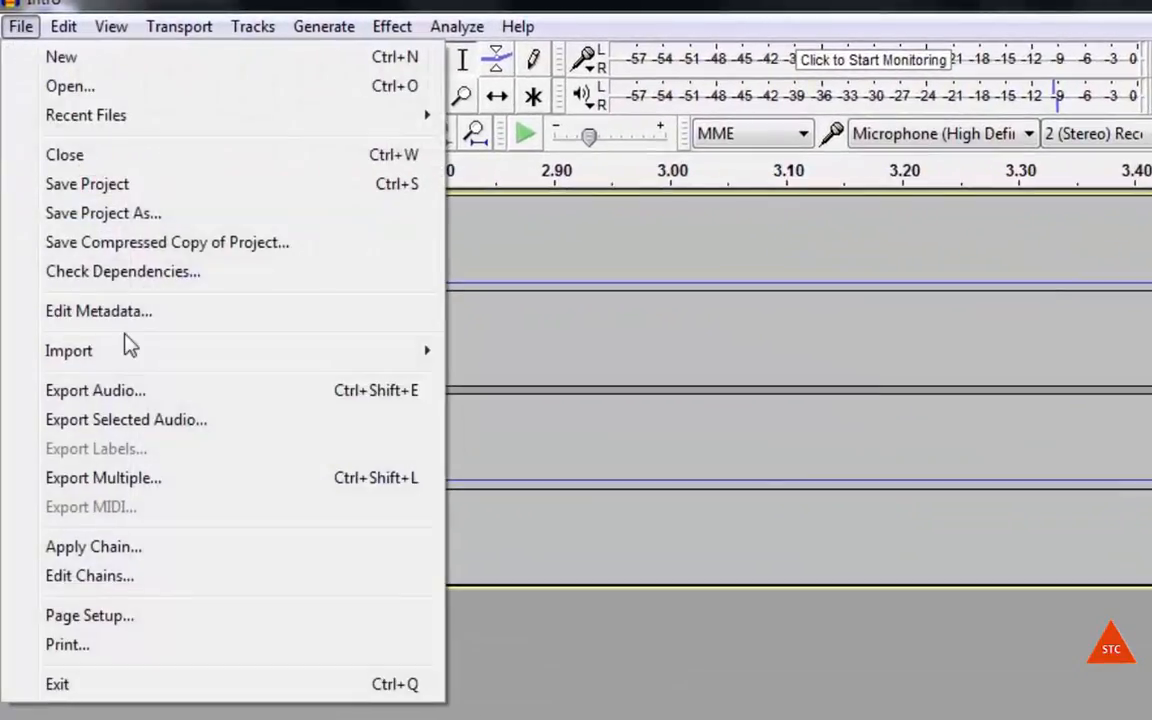
left_click(134, 393)
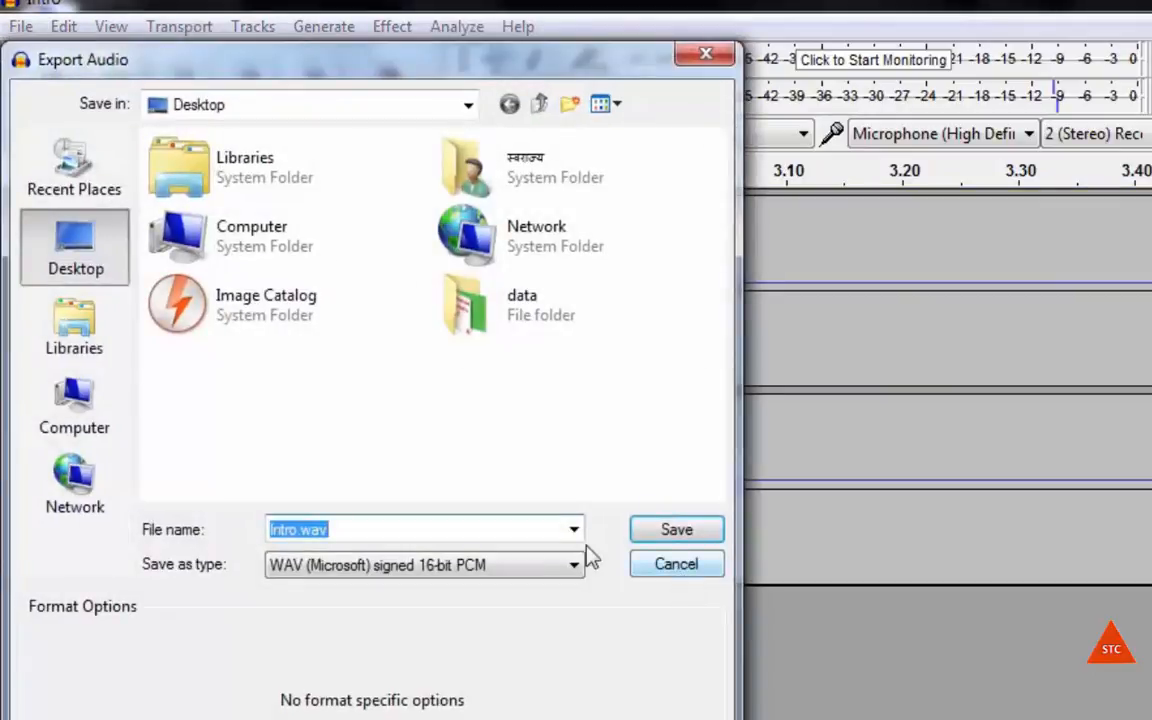
left_click(443, 524)
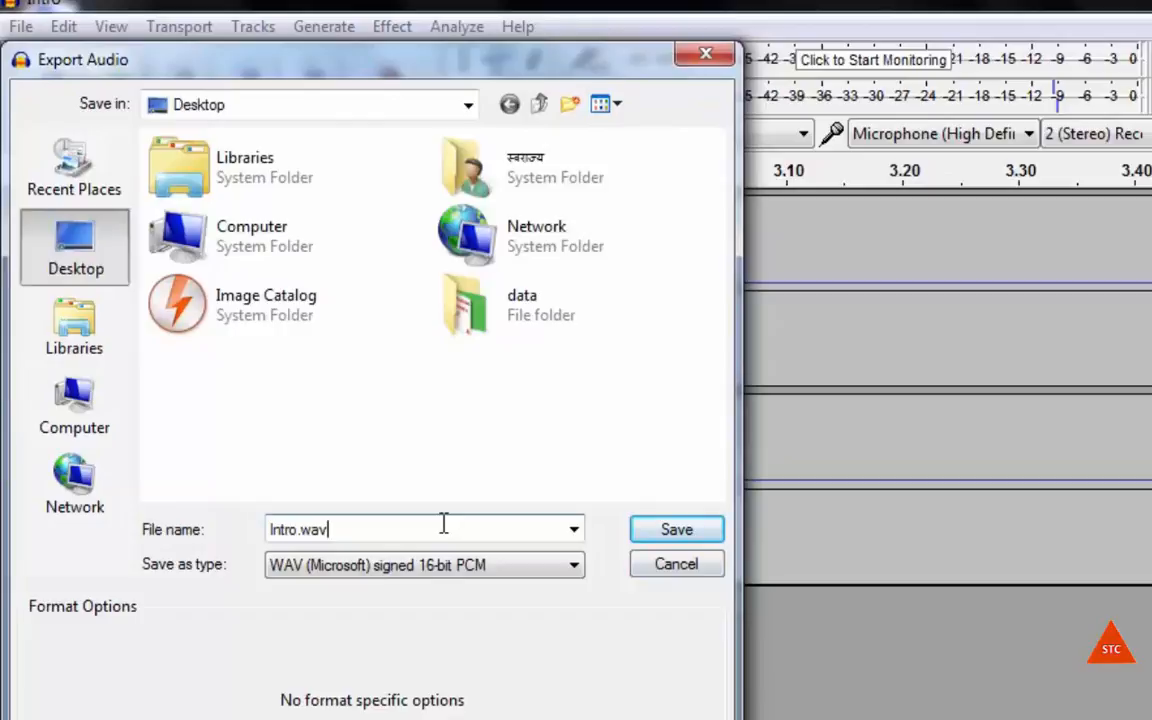
left_click(284, 532)
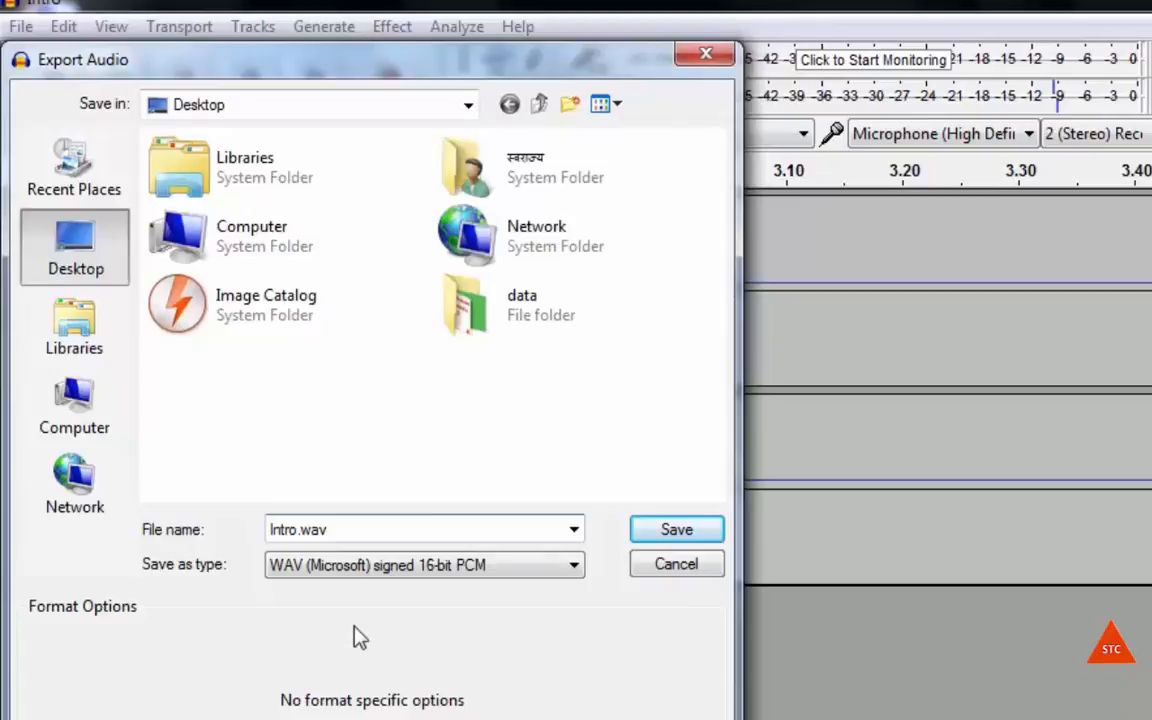
type("new")
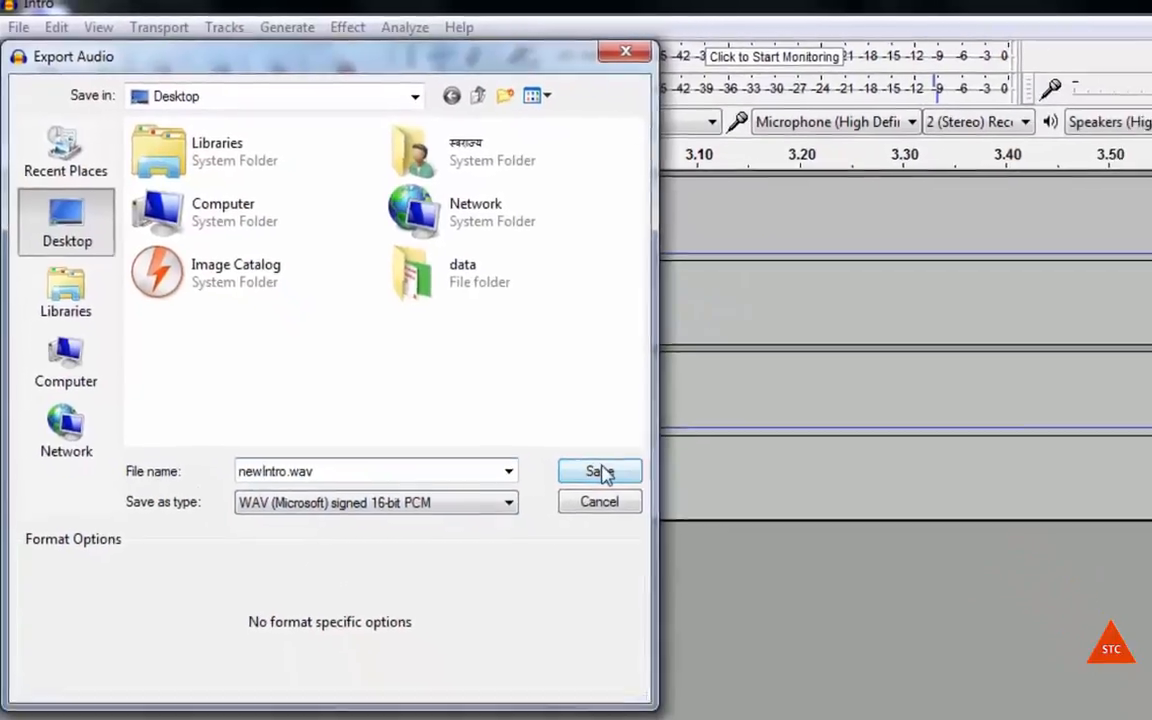
left_click(672, 530)
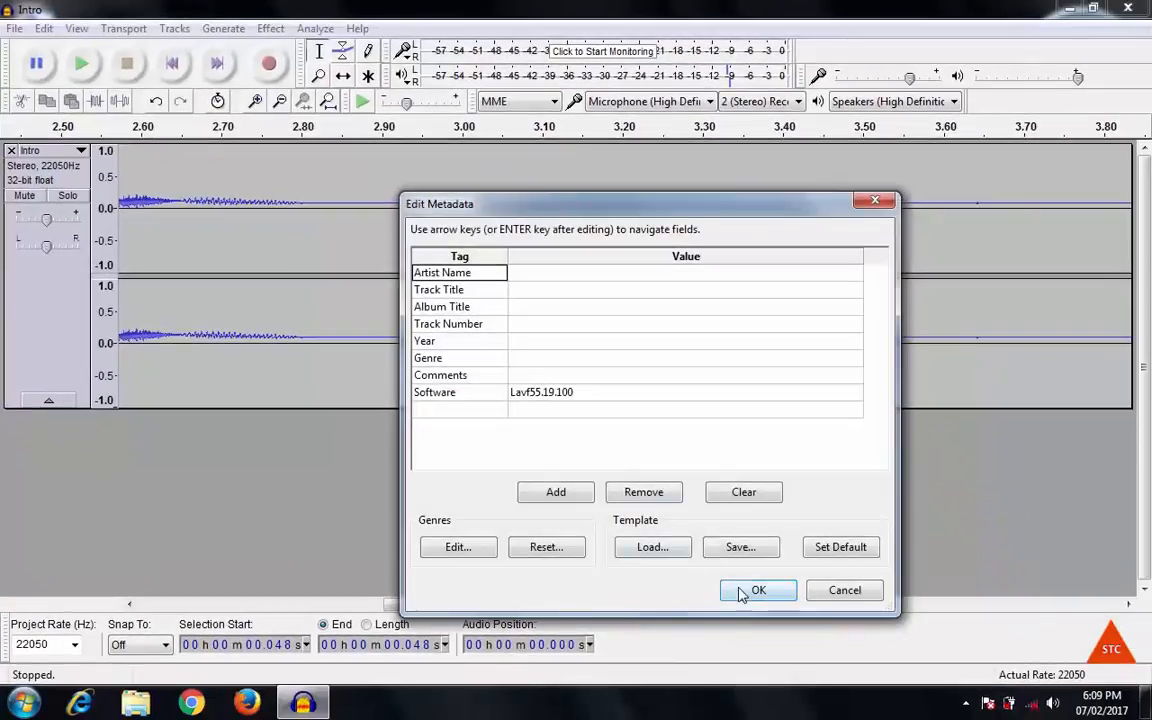
left_click(758, 591)
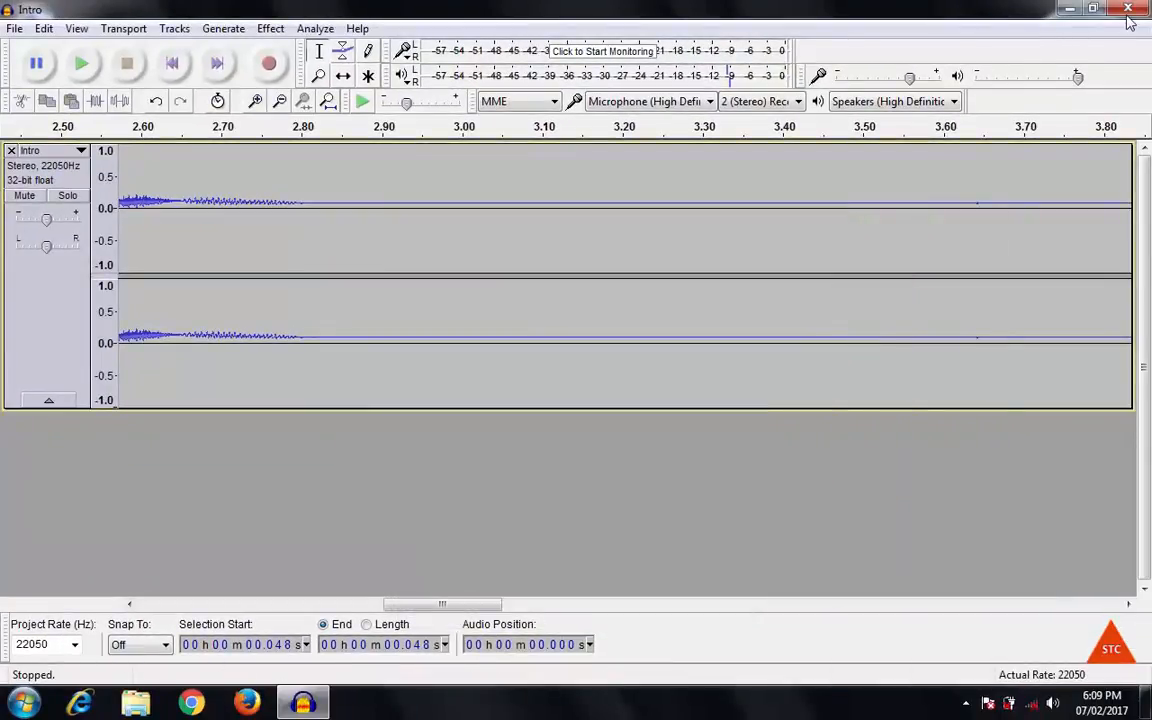
Close Audacity without saving the project and place newIntro.wav beside Intro.mp3 on the desktop
left_click(1128, 12)
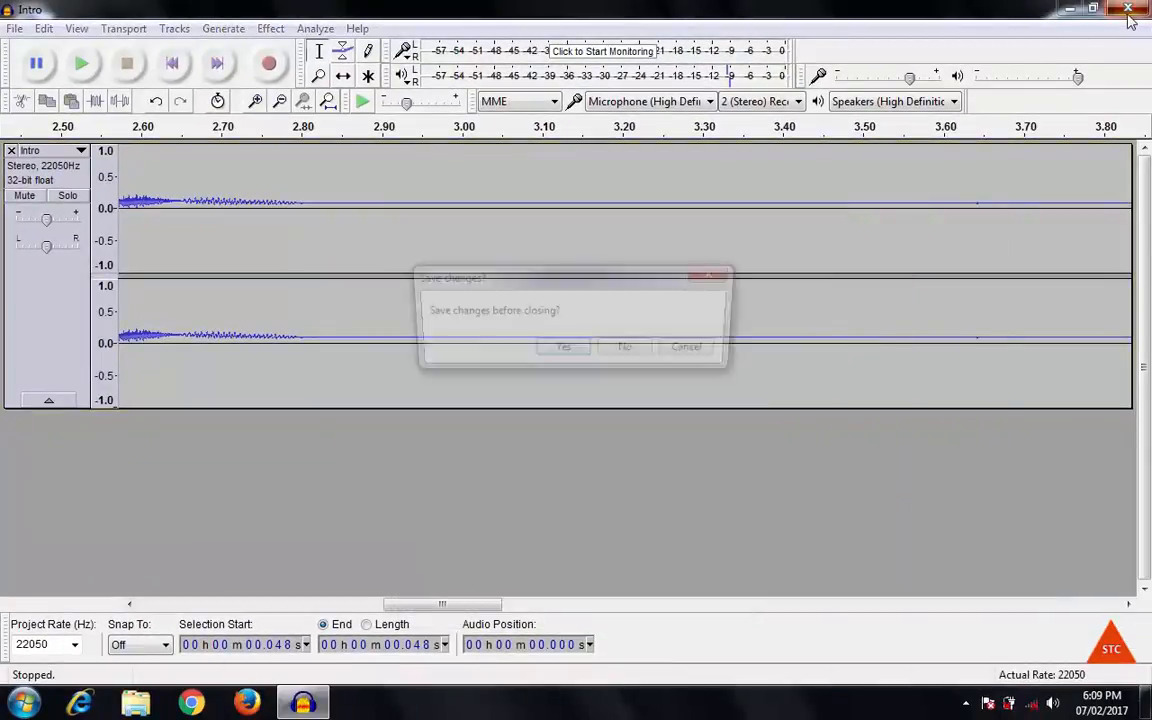
left_click(630, 350)
left_click_drag(33, 612, 122, 490)
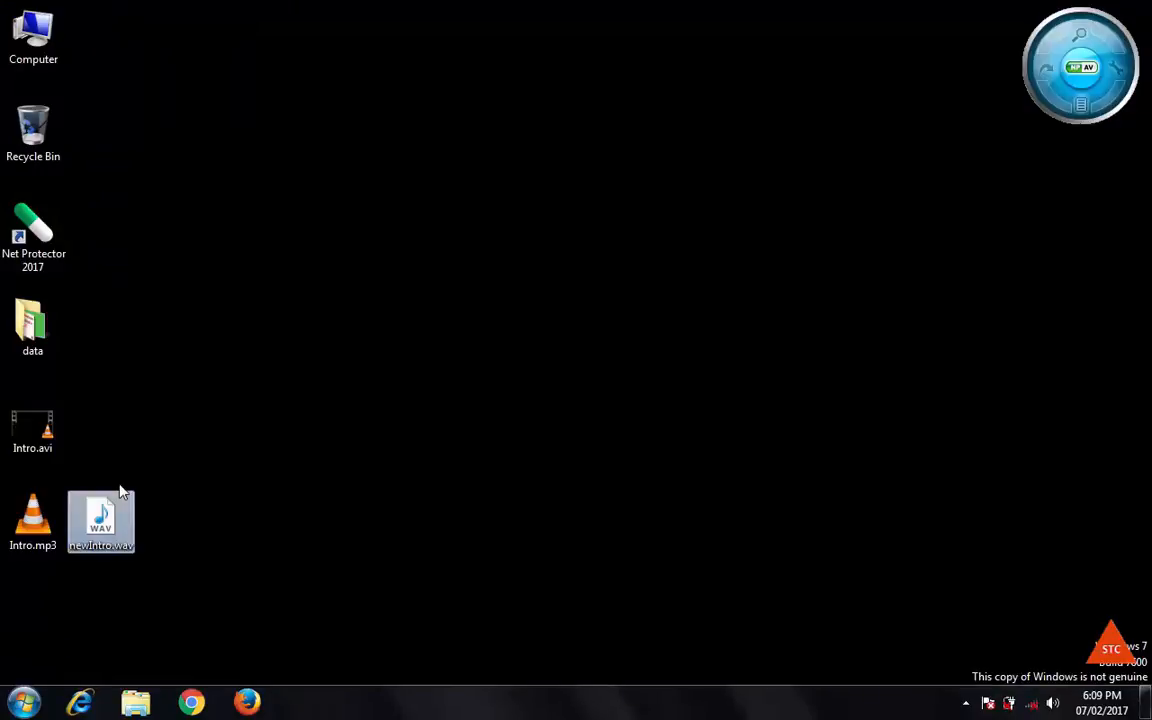
Play the original Intro.mp3 from the desktop in VLC to hear its noise, and close the player
left_click(45, 510)
double_click(45, 510)
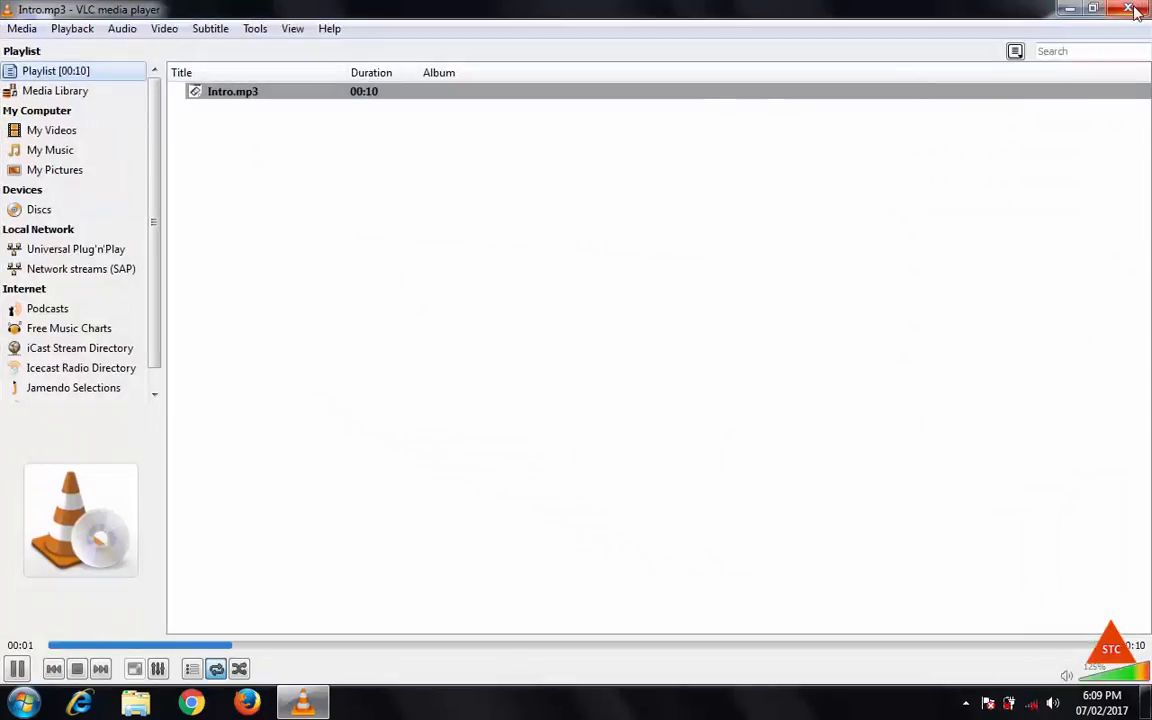
left_click(1130, 9)
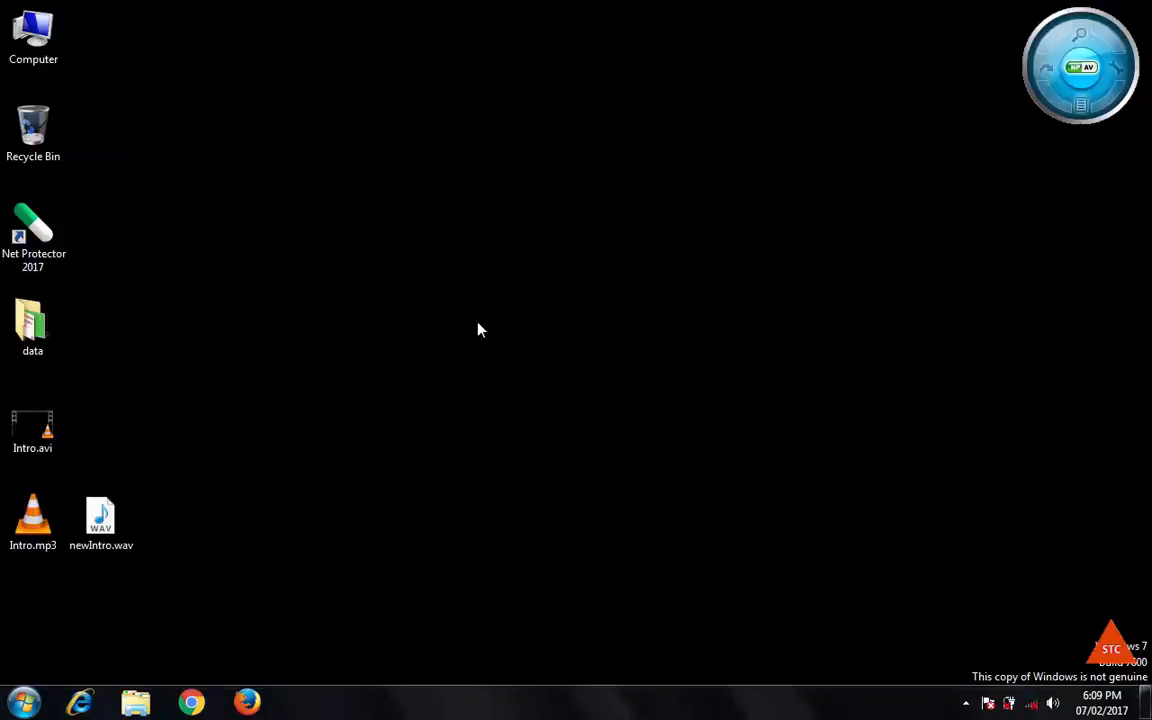
Play newIntro.wav in VLC to compare its sound, close the player and refresh the desktop
right_click(92, 526)
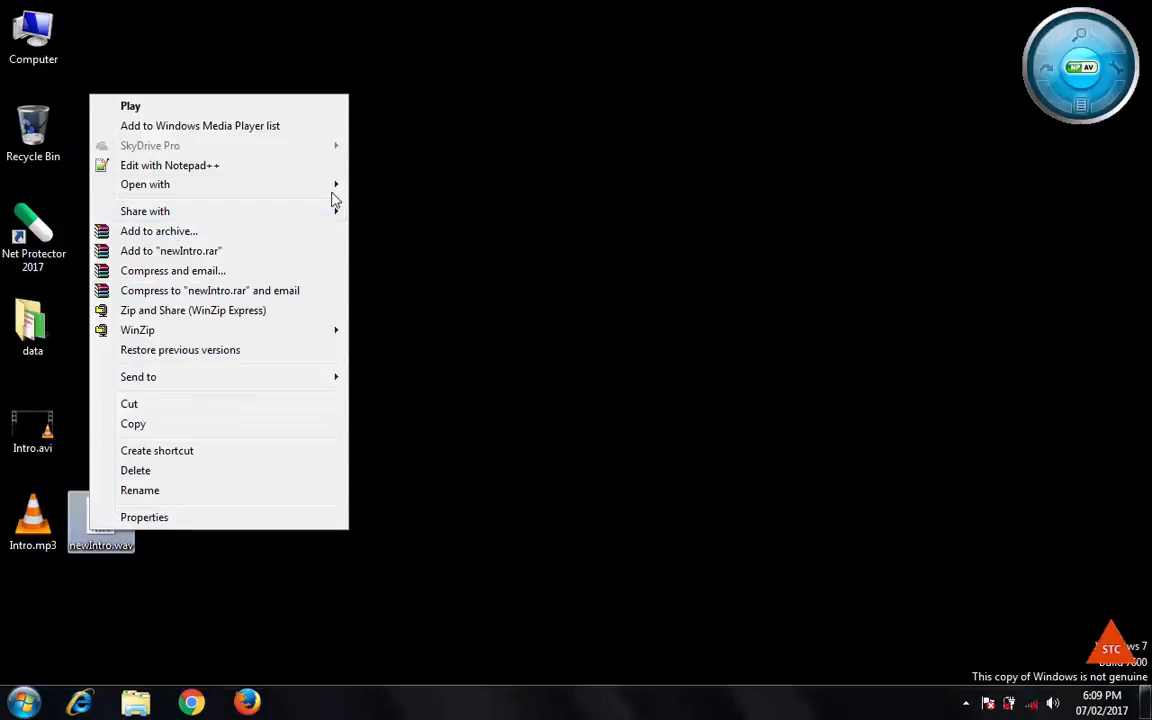
mouse_move(336, 188)
left_click(390, 185)
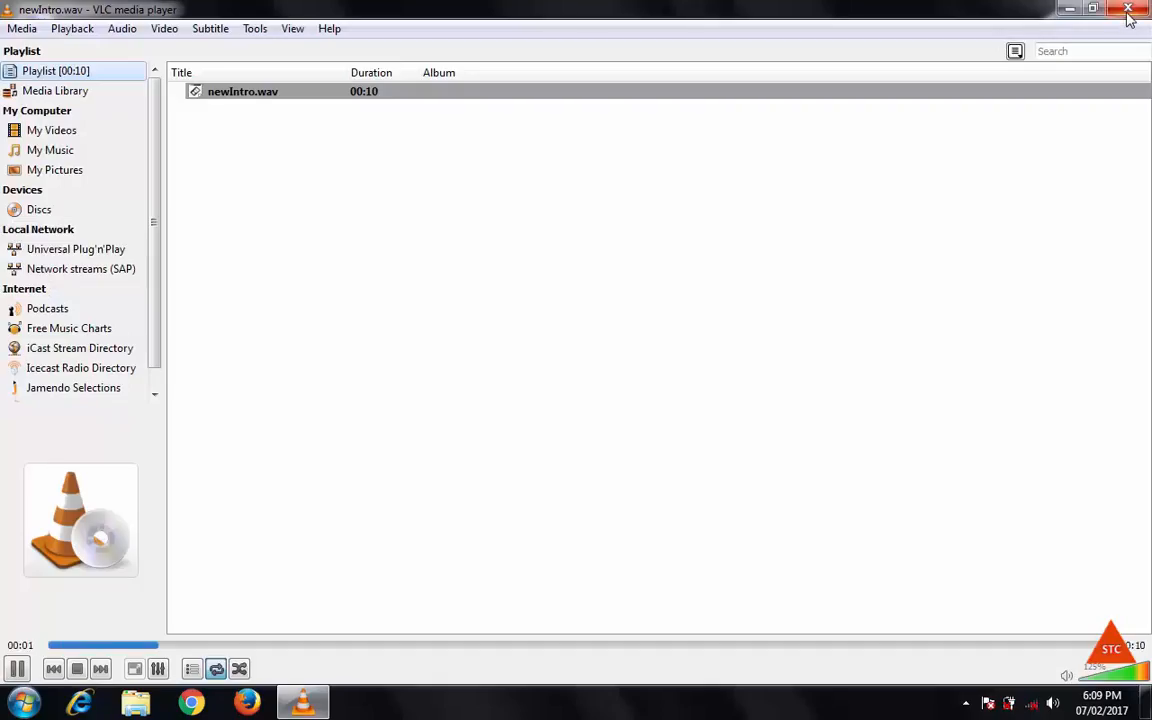
left_click(1129, 10)
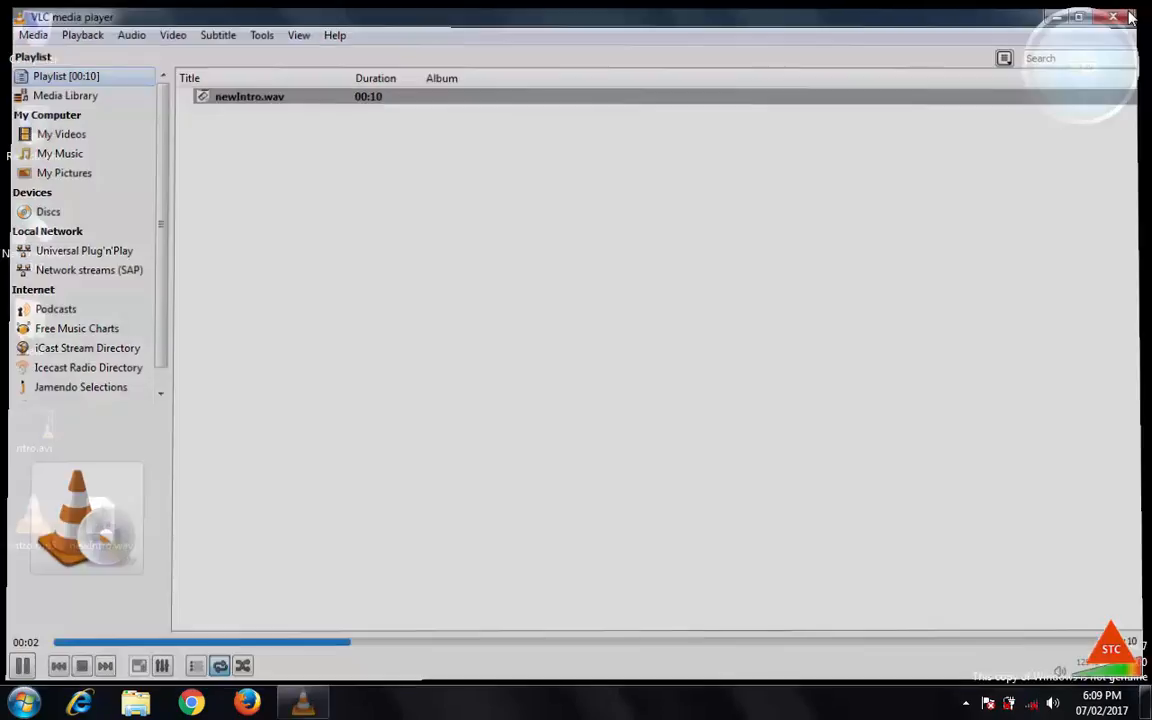
right_click(408, 185)
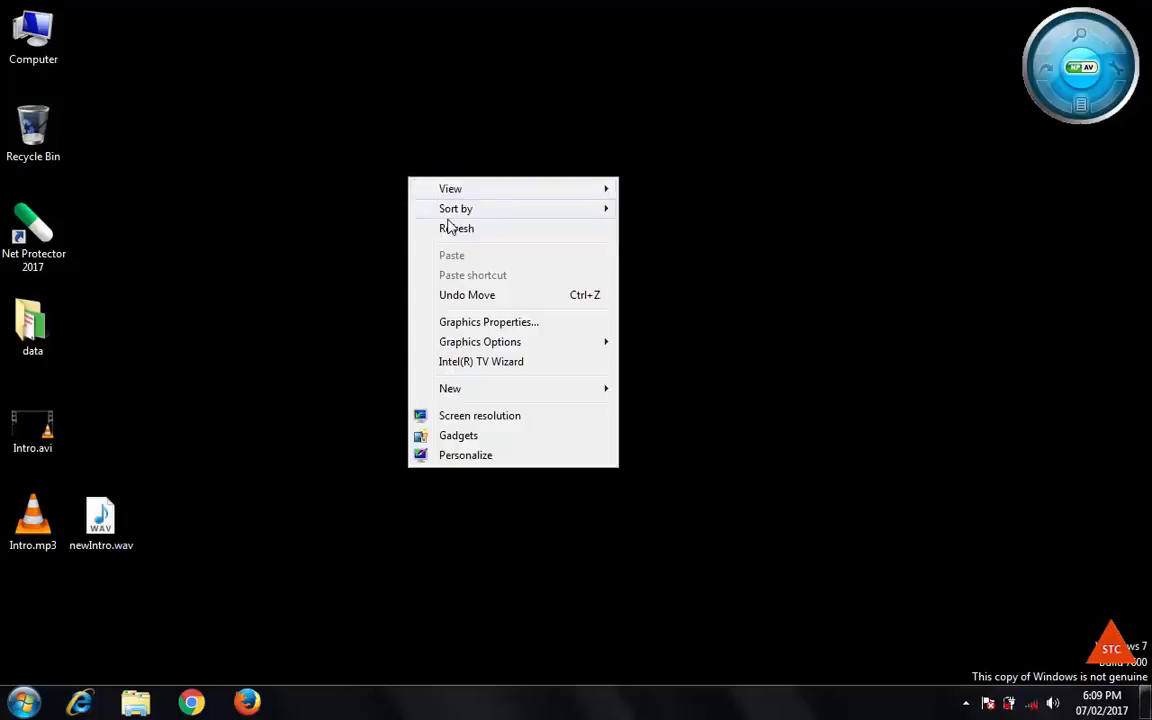
left_click(450, 227)
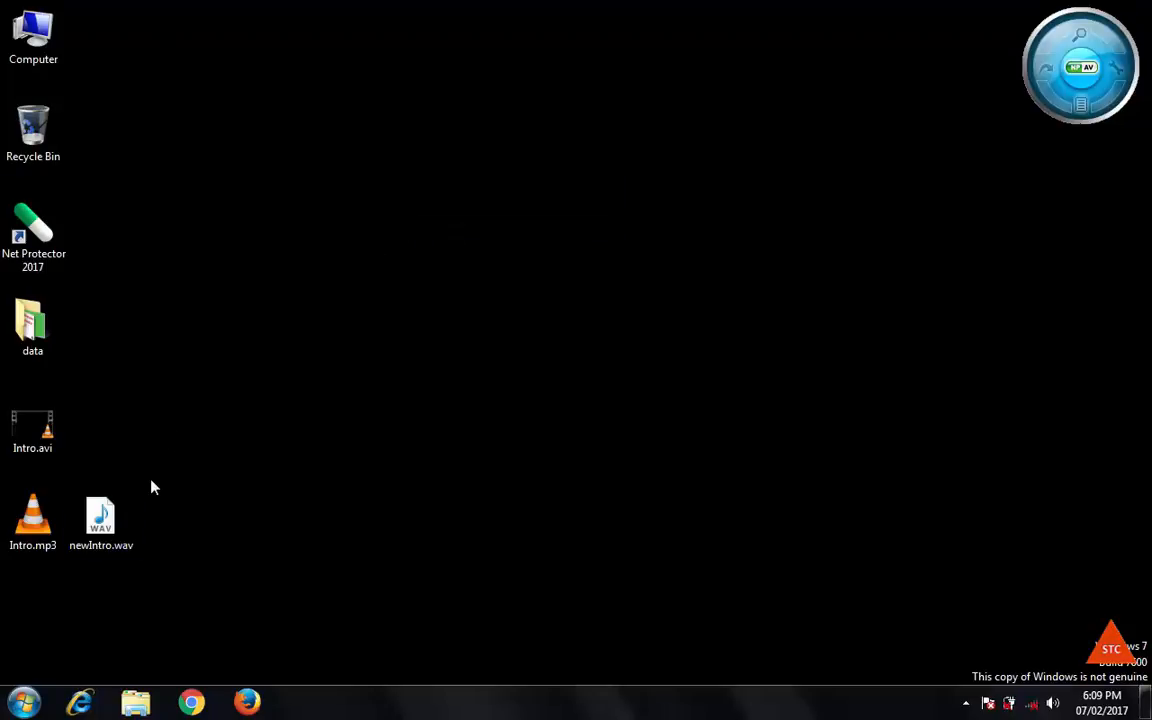
Launch Camtasia Studio 8 with an empty project
key("super")
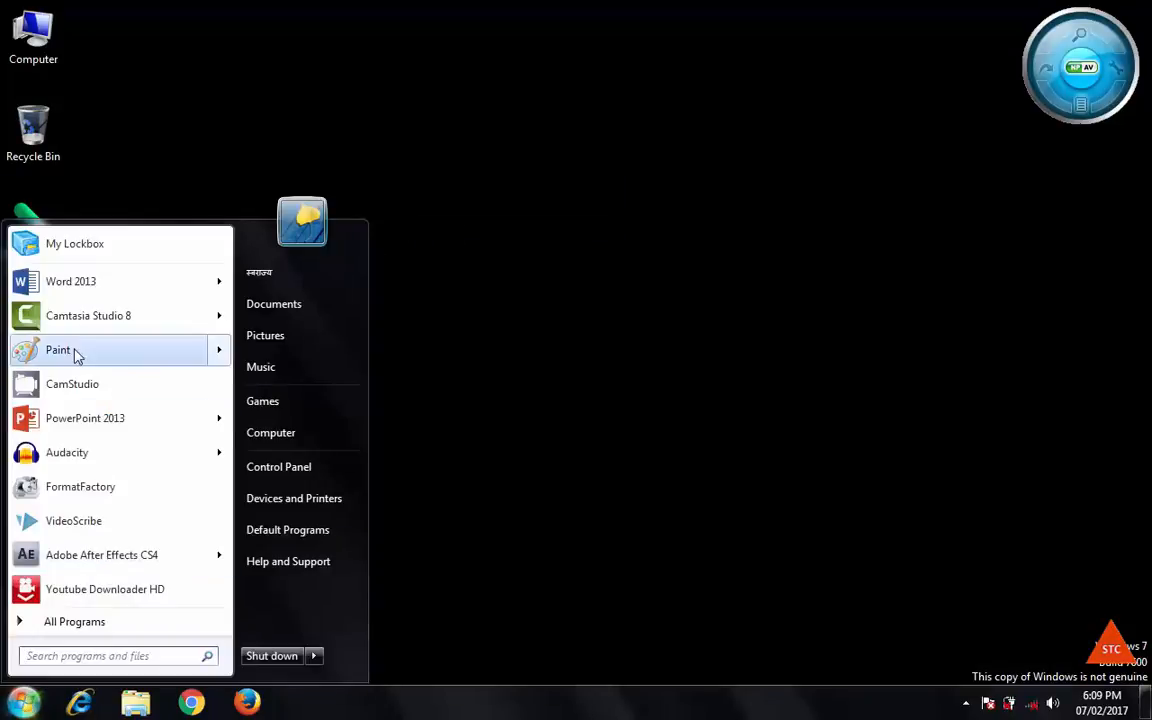
left_click(83, 316)
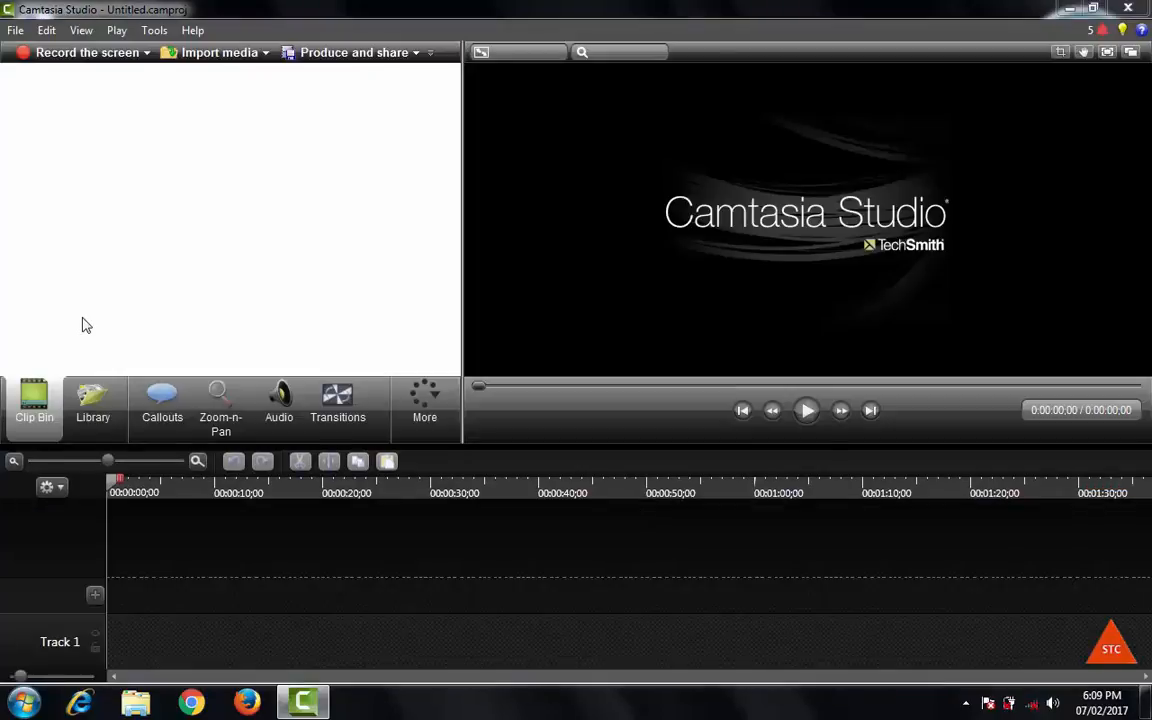
left_click(826, 162)
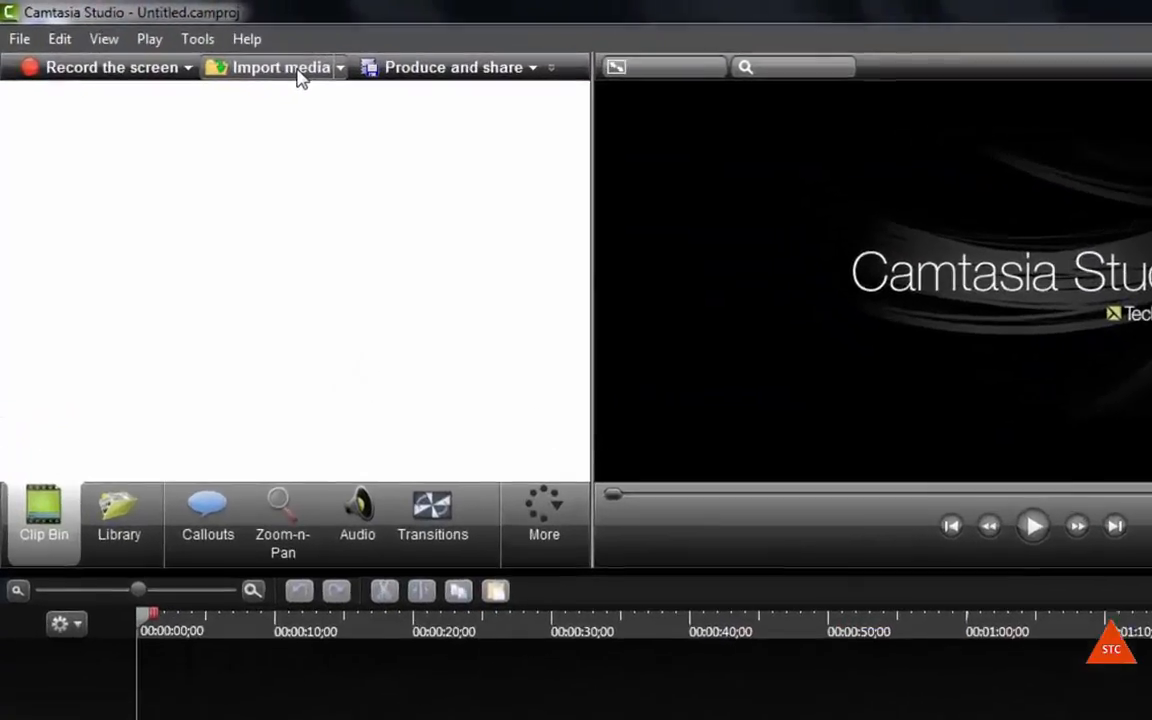
Import Intro.avi and newIntro.wav from the desktop into the Camtasia project's media
left_click(231, 56)
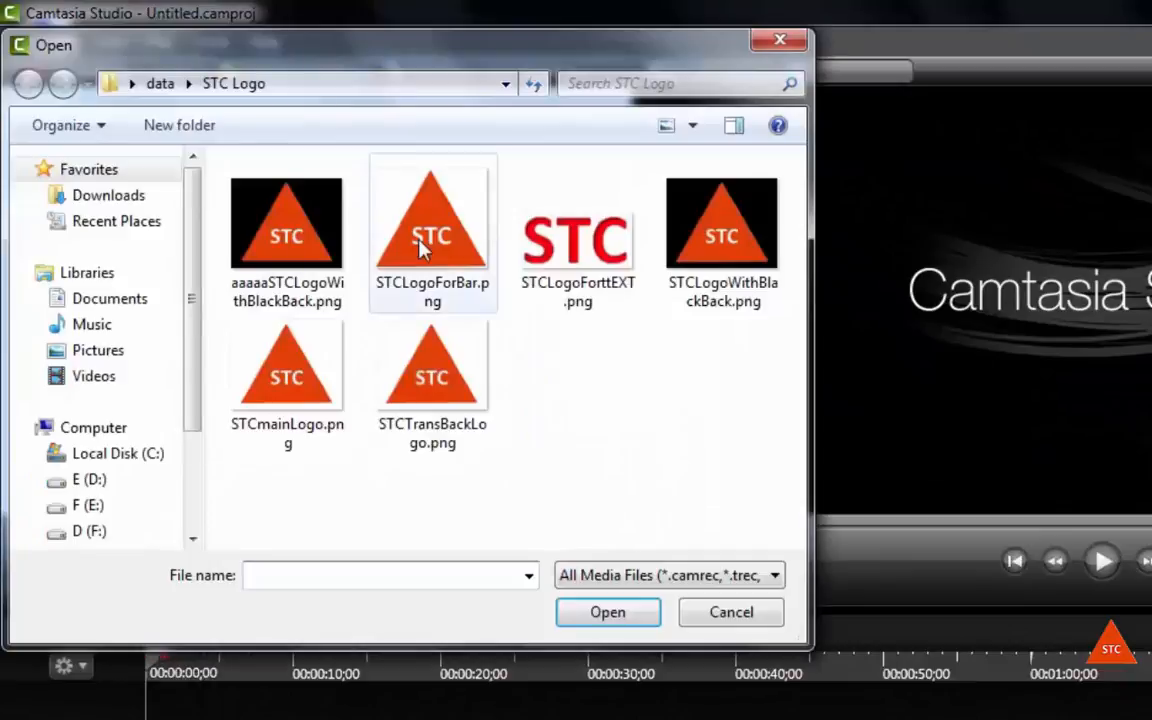
left_click(485, 88)
left_click(363, 108)
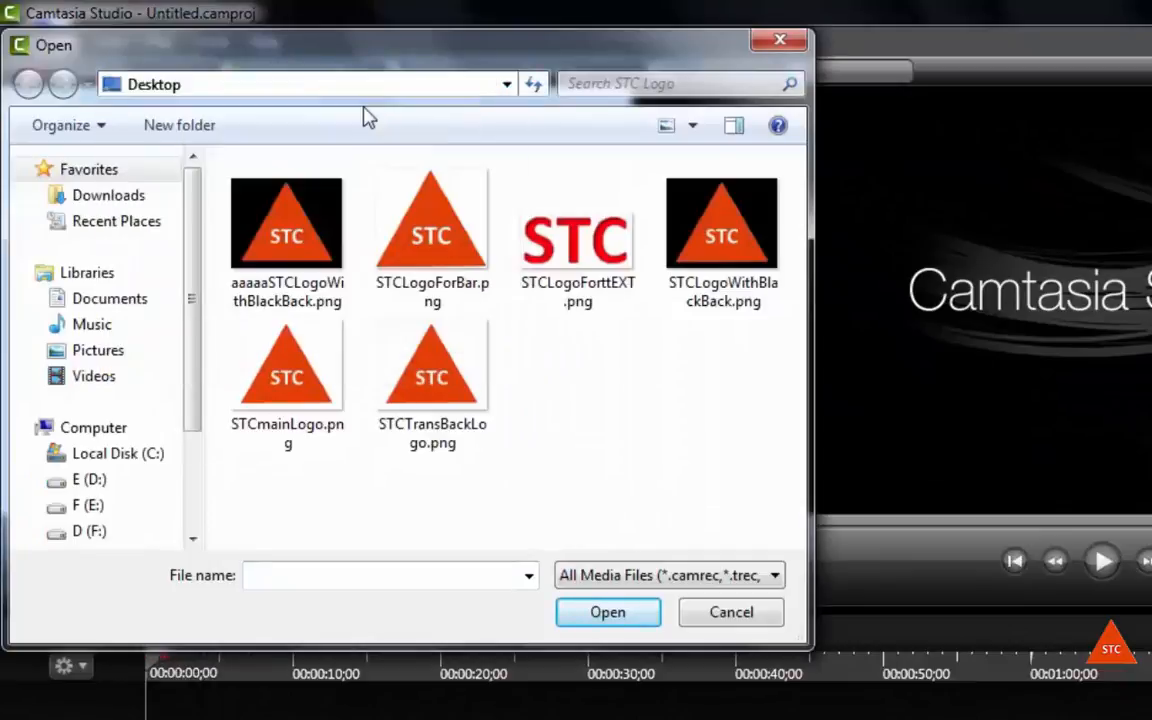
left_click(547, 390)
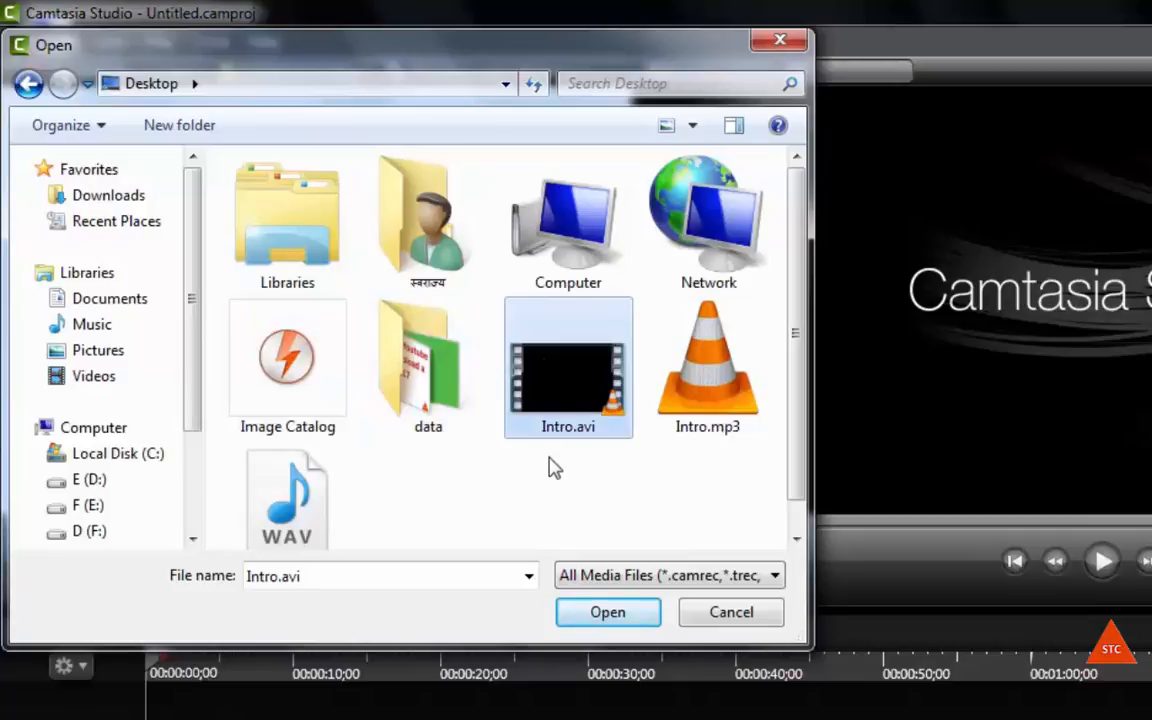
left_click_drag(797, 284, 800, 327)
left_click(258, 474, "ctrl")
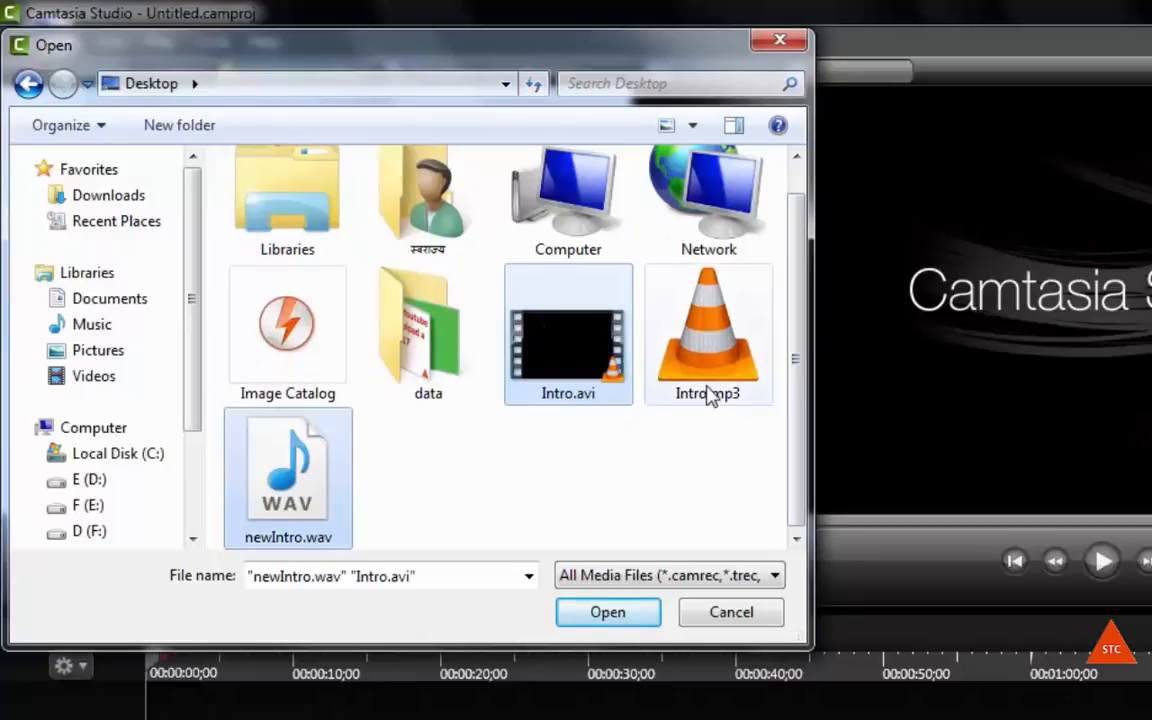
left_click(607, 612)
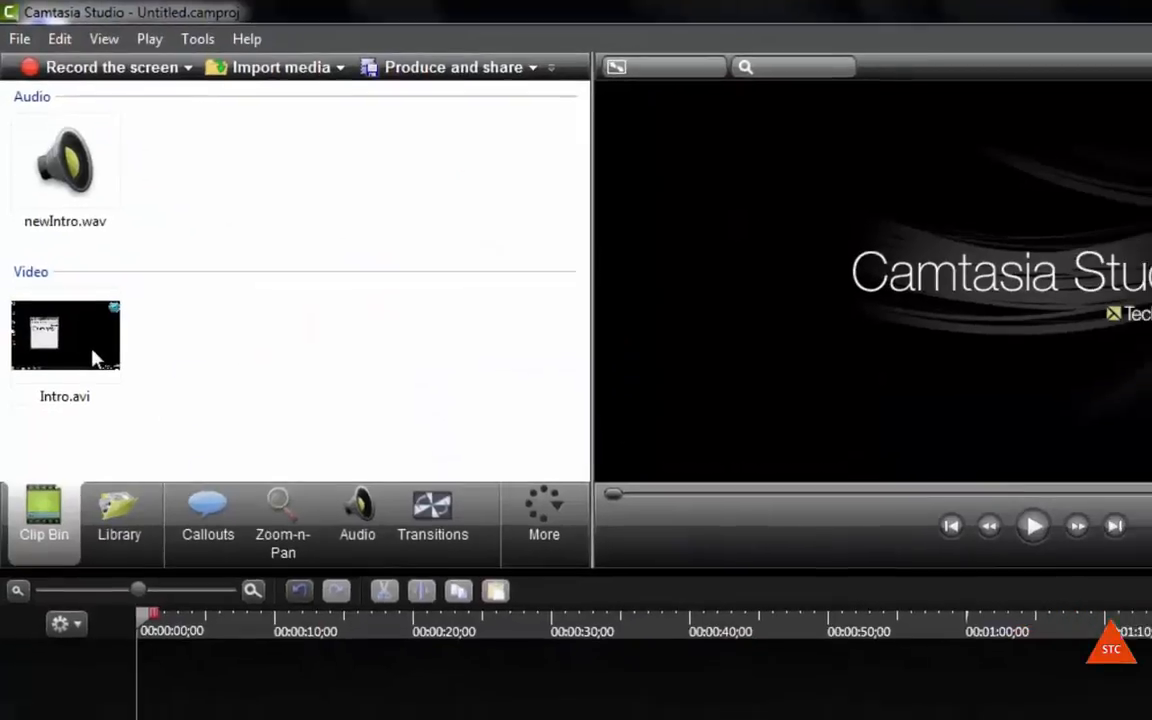
Place the Intro.avi clip at the start of Track 1 on the timeline
left_click(60, 357)
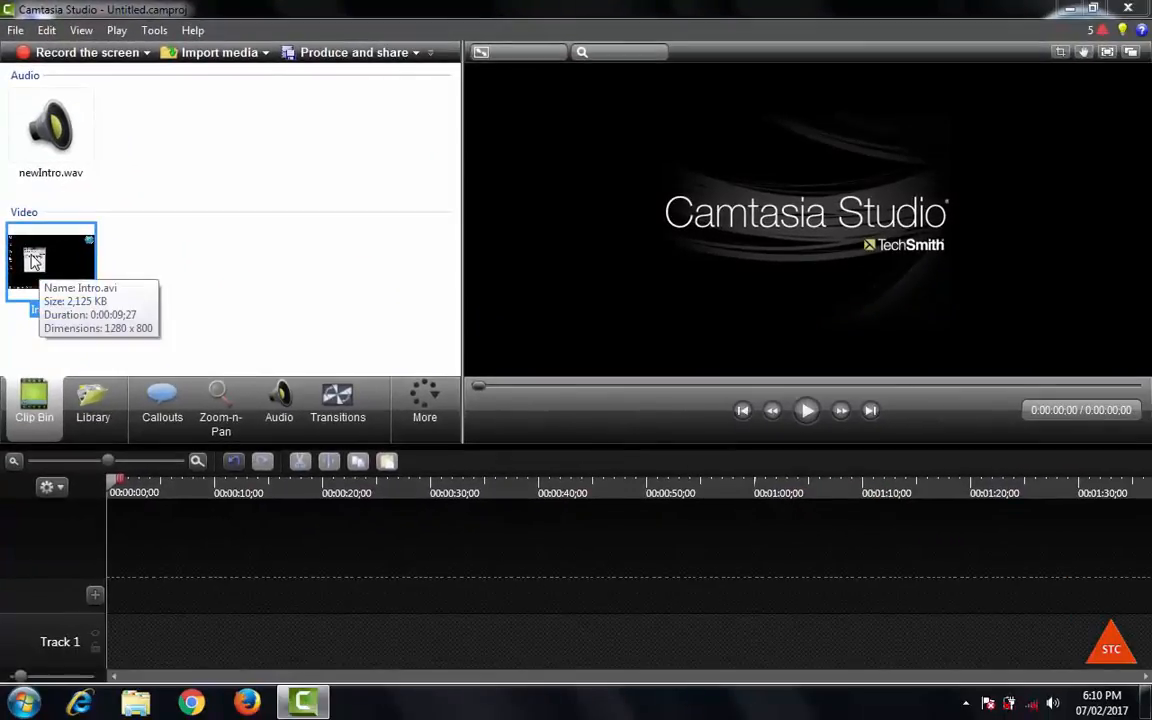
left_click_drag(35, 260, 116, 648)
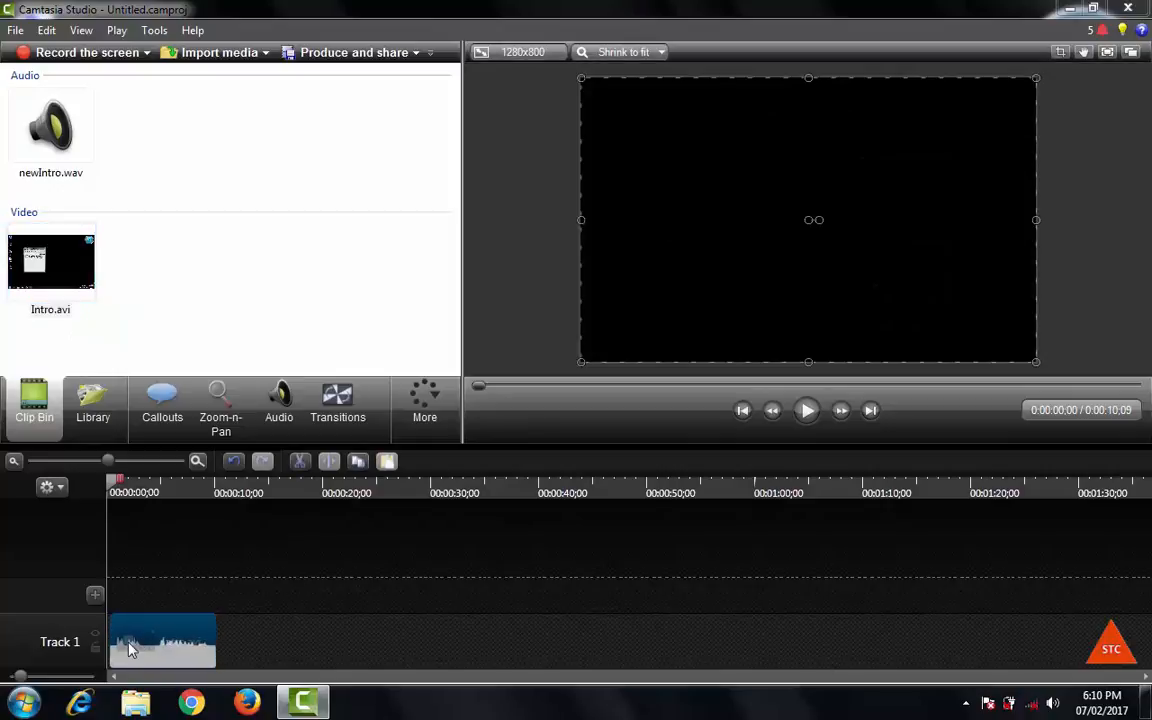
Place newIntro.wav on Track 2 aligned with the start of Intro.avi, and play the combined timeline
left_click(48, 128)
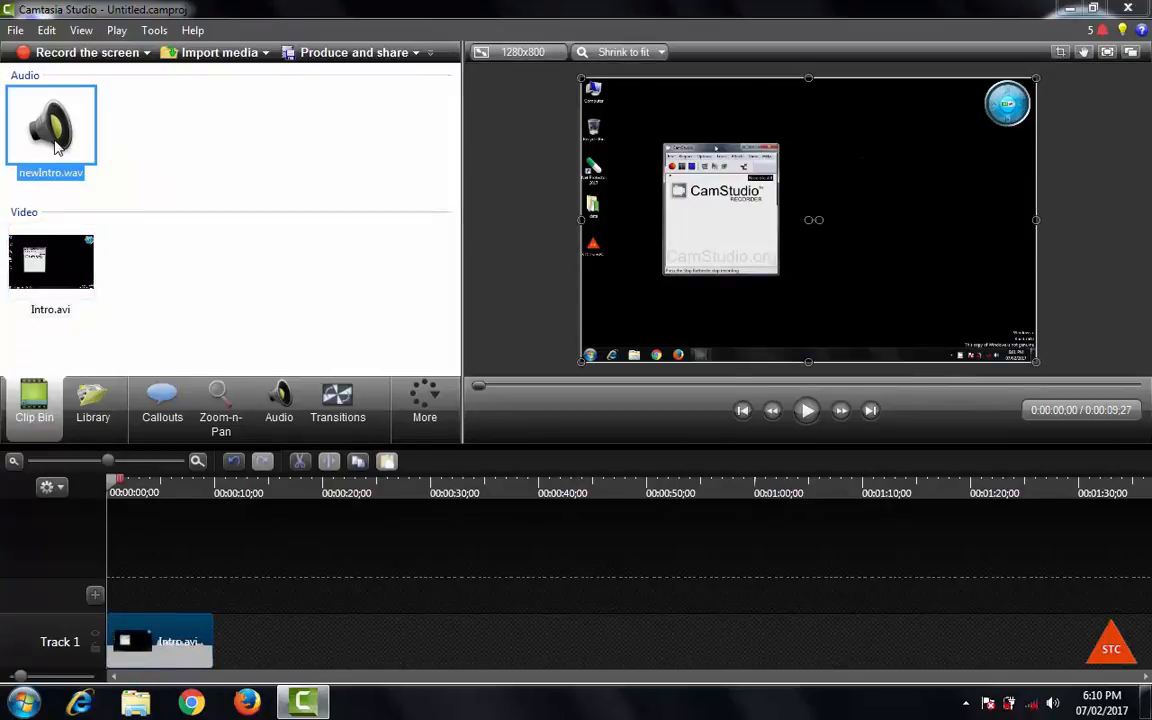
left_click_drag(45, 128, 118, 599)
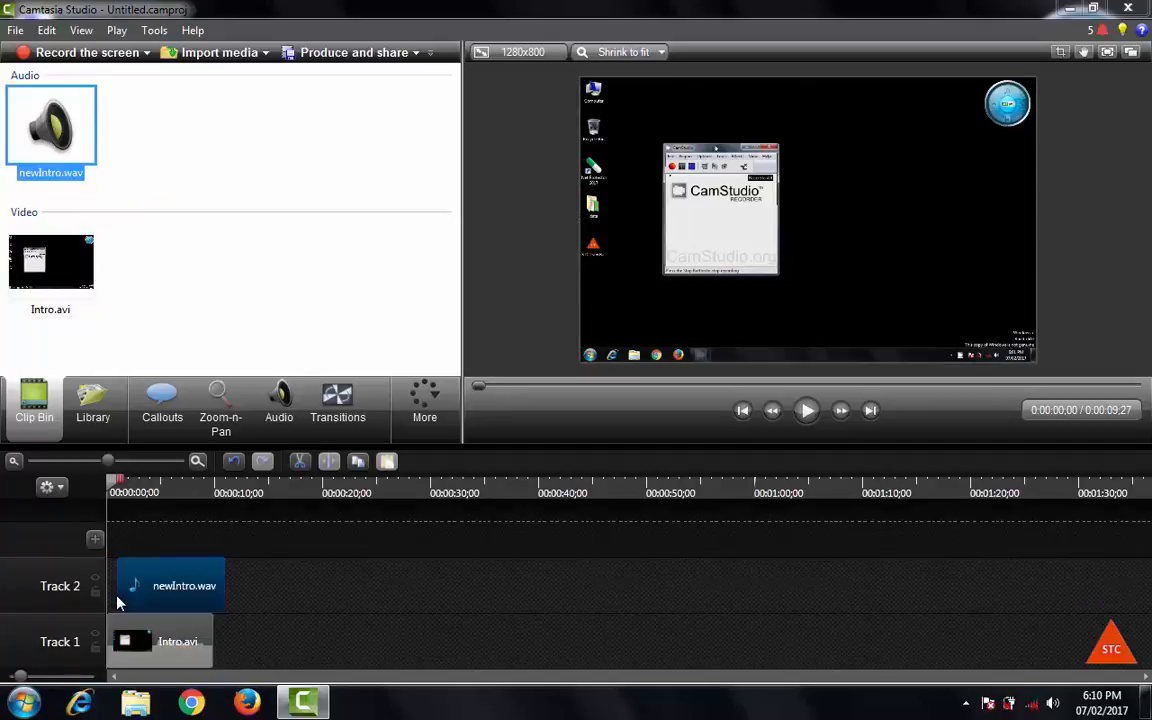
left_click(155, 586)
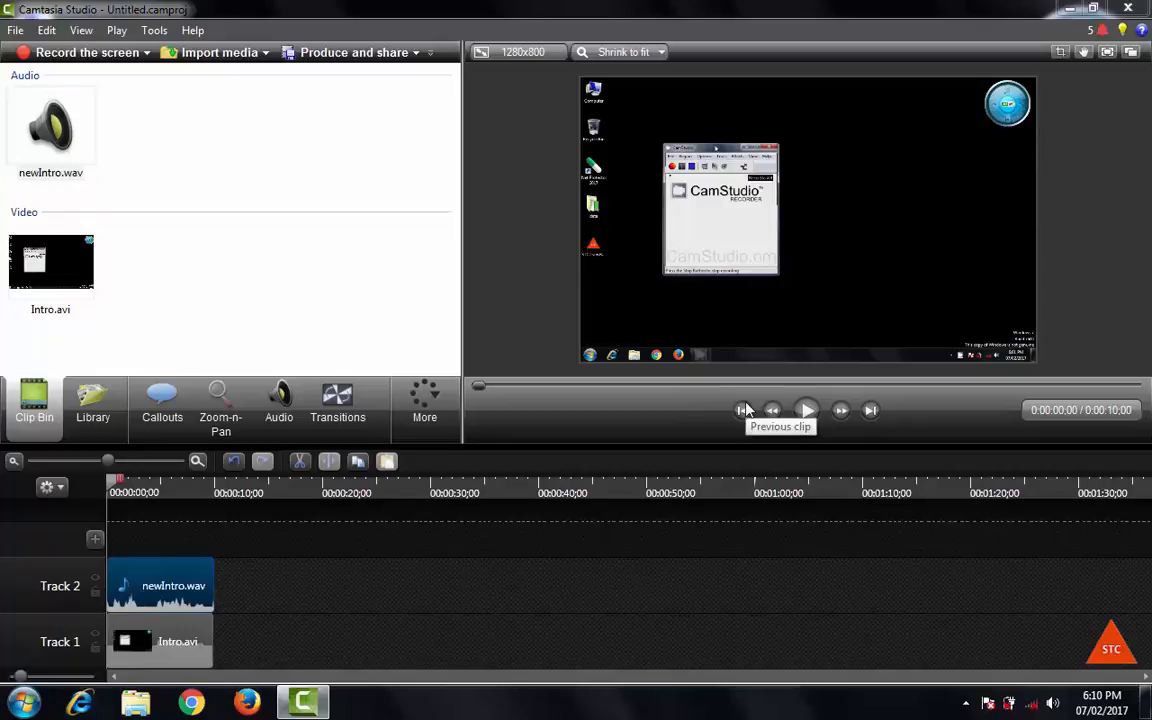
left_click(807, 412)
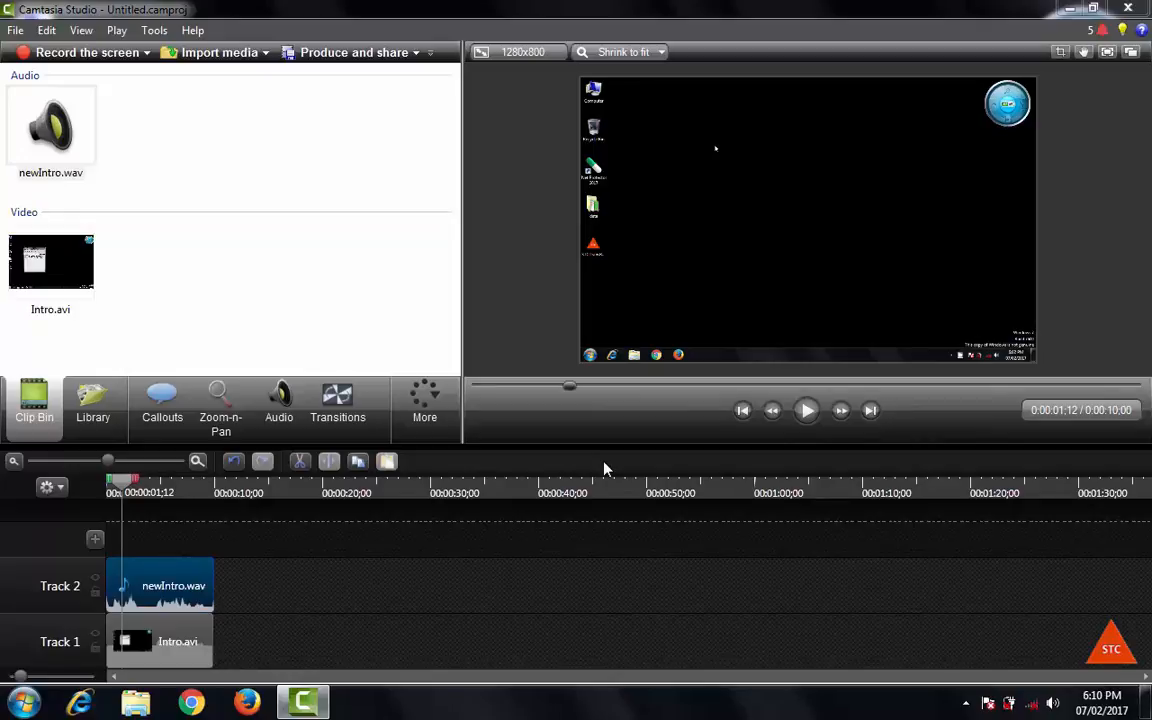
Silence the original audio of the Intro.avi clip on Track 1
left_click(183, 643)
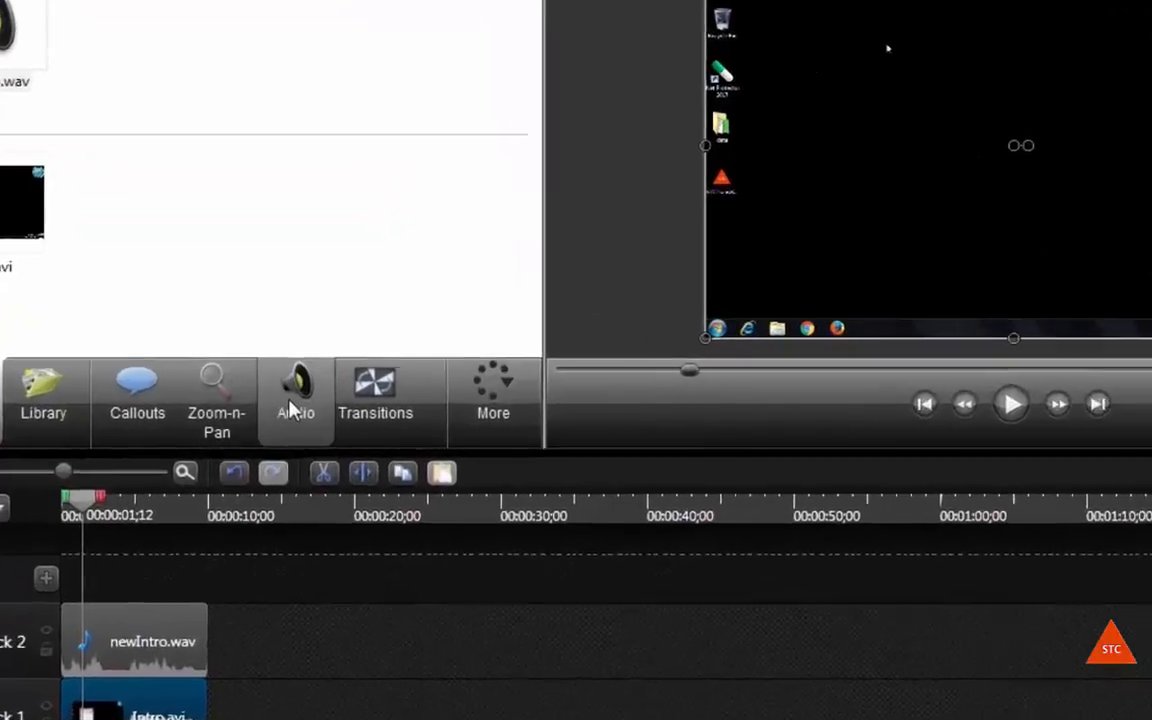
left_click(290, 402)
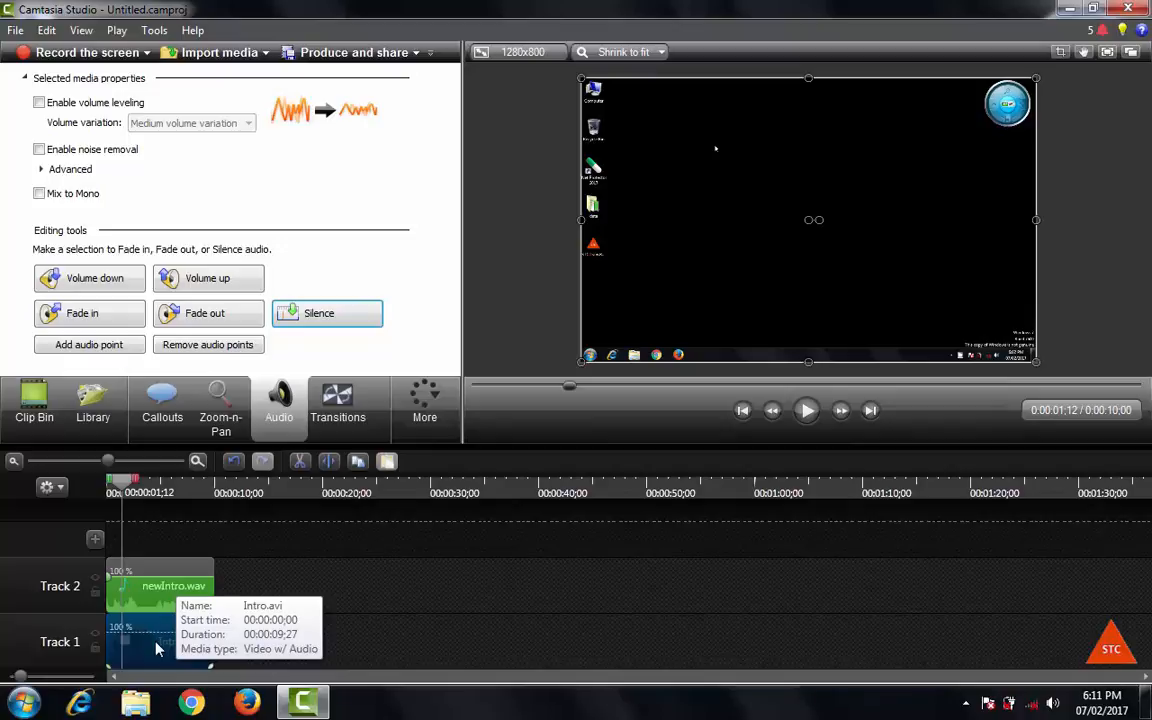
left_click(152, 643)
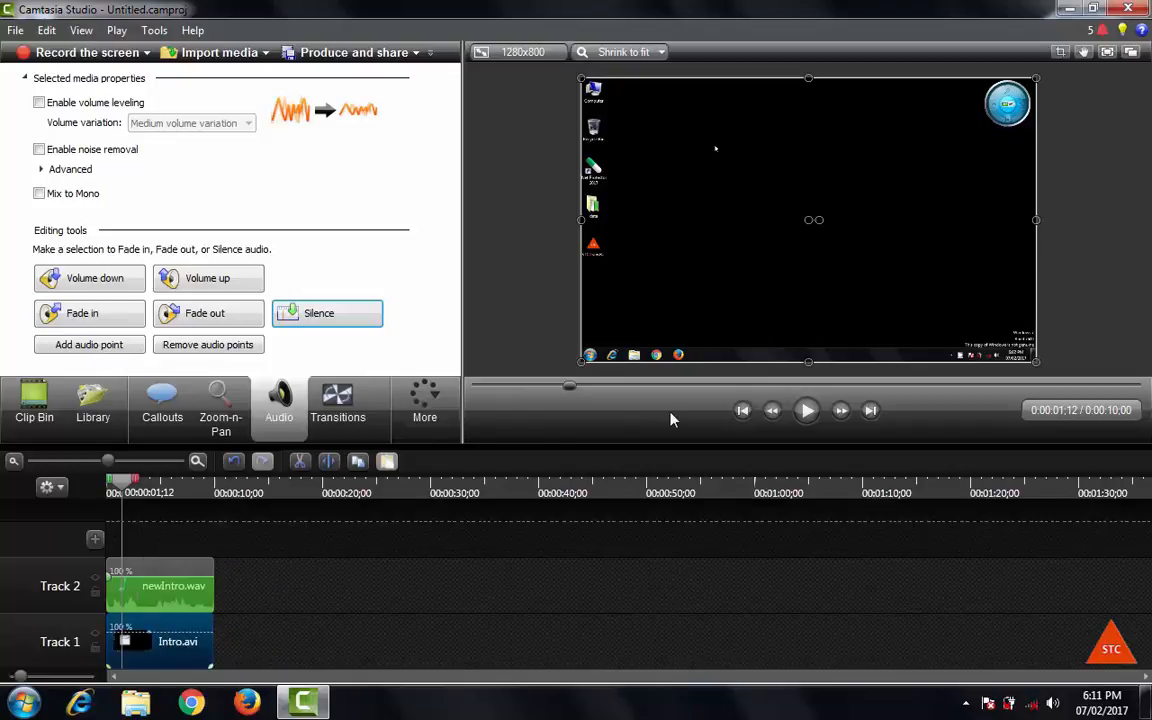
Play the timeline from the beginning to check the sound with the original audio silenced, and pause the preview
left_click(478, 388)
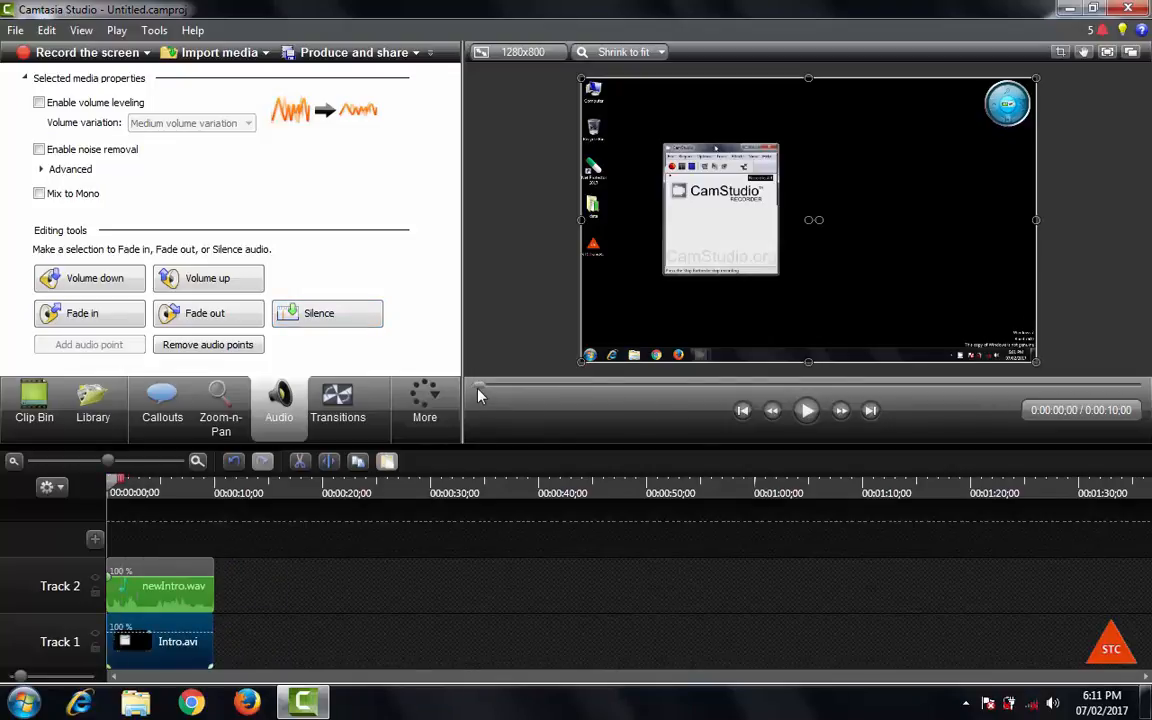
left_click(806, 410)
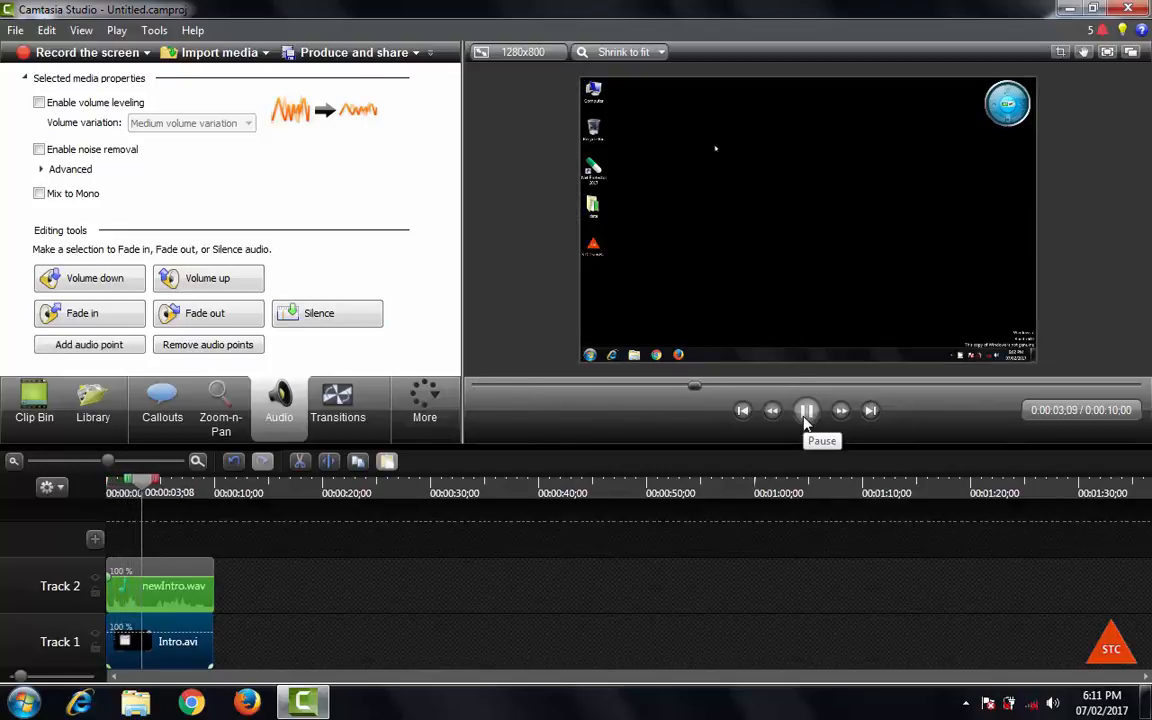
left_click(806, 419)
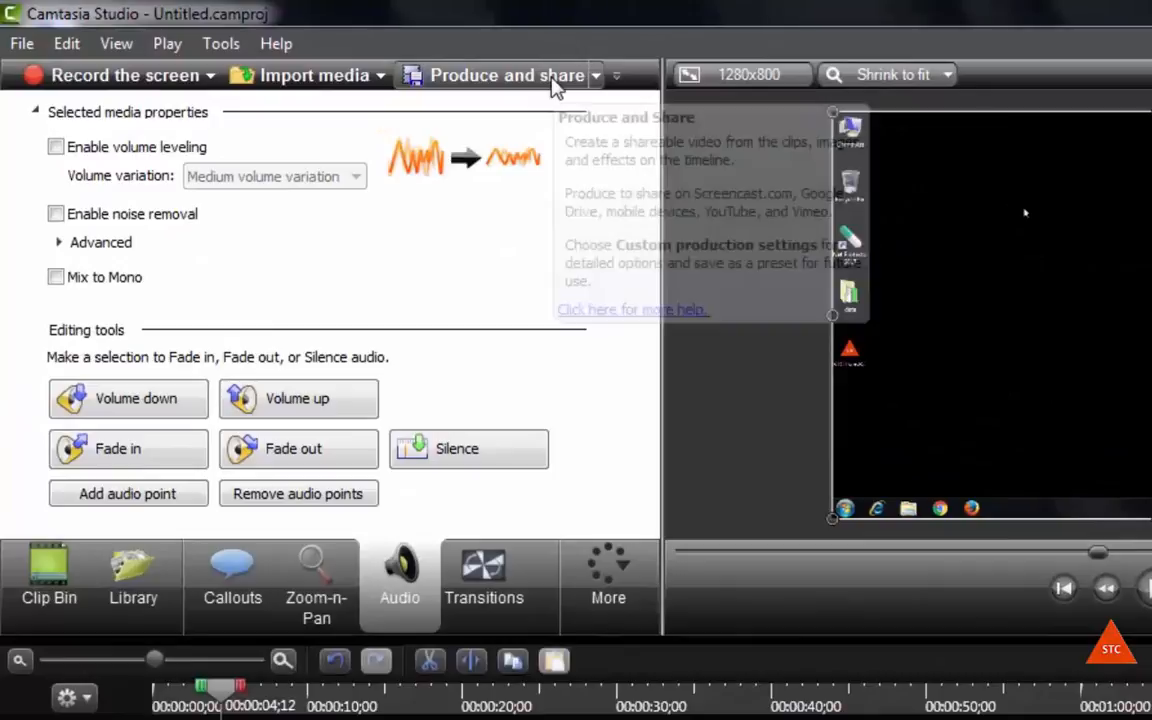
Produce the timeline with the MP4 only (up to 1080p) preset under the production name MyProject
left_click(555, 85)
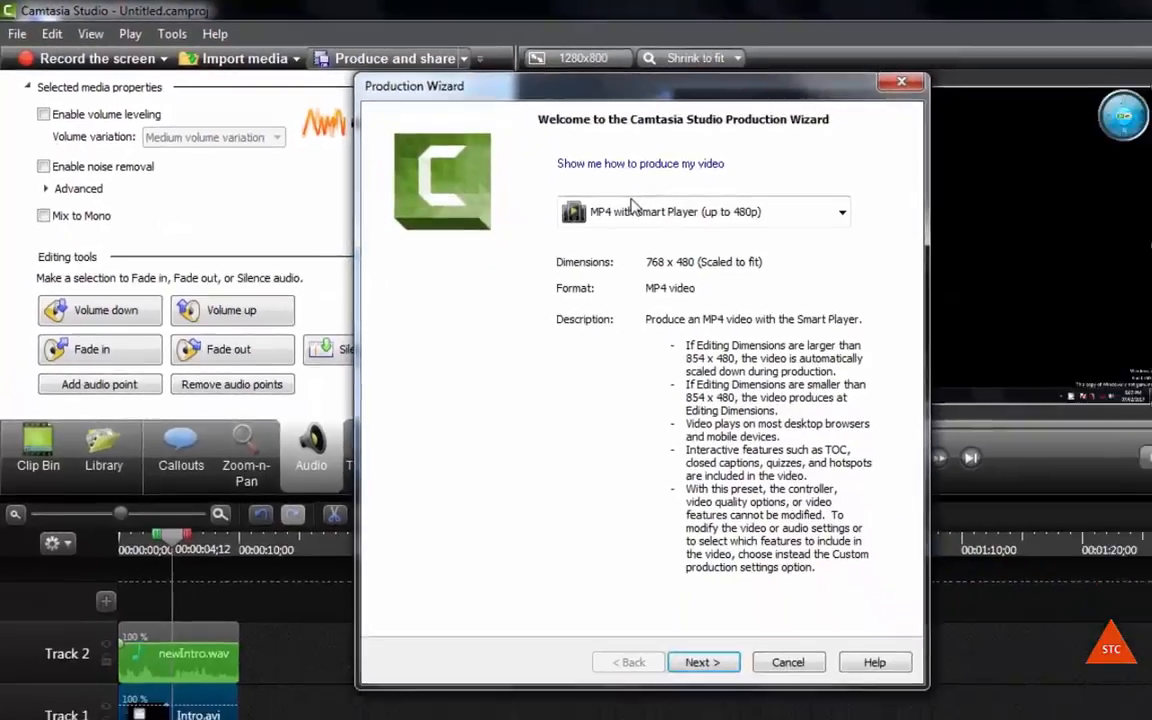
left_click(572, 192)
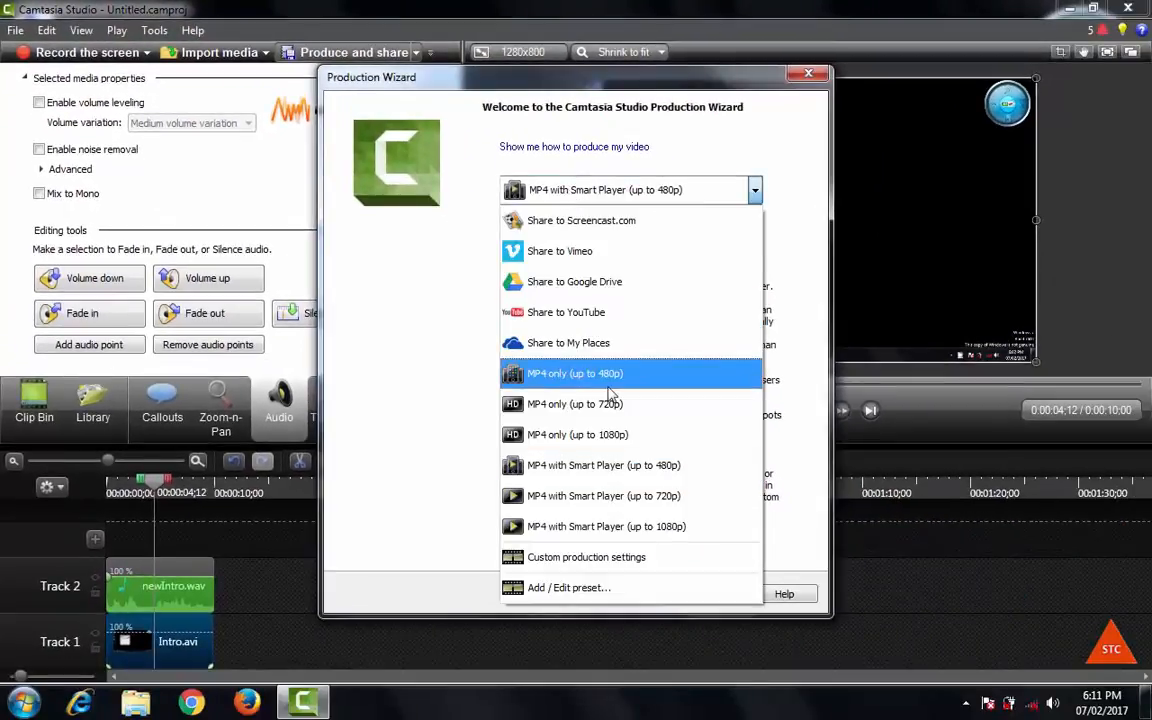
left_click(613, 434)
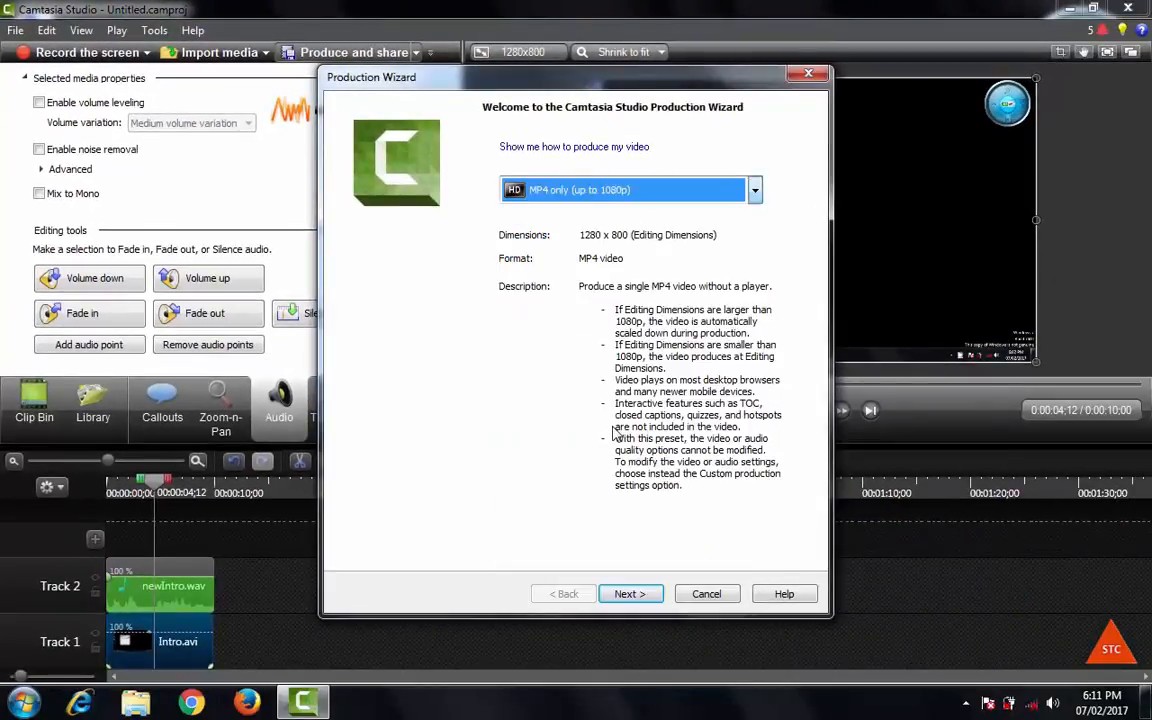
left_click(635, 594)
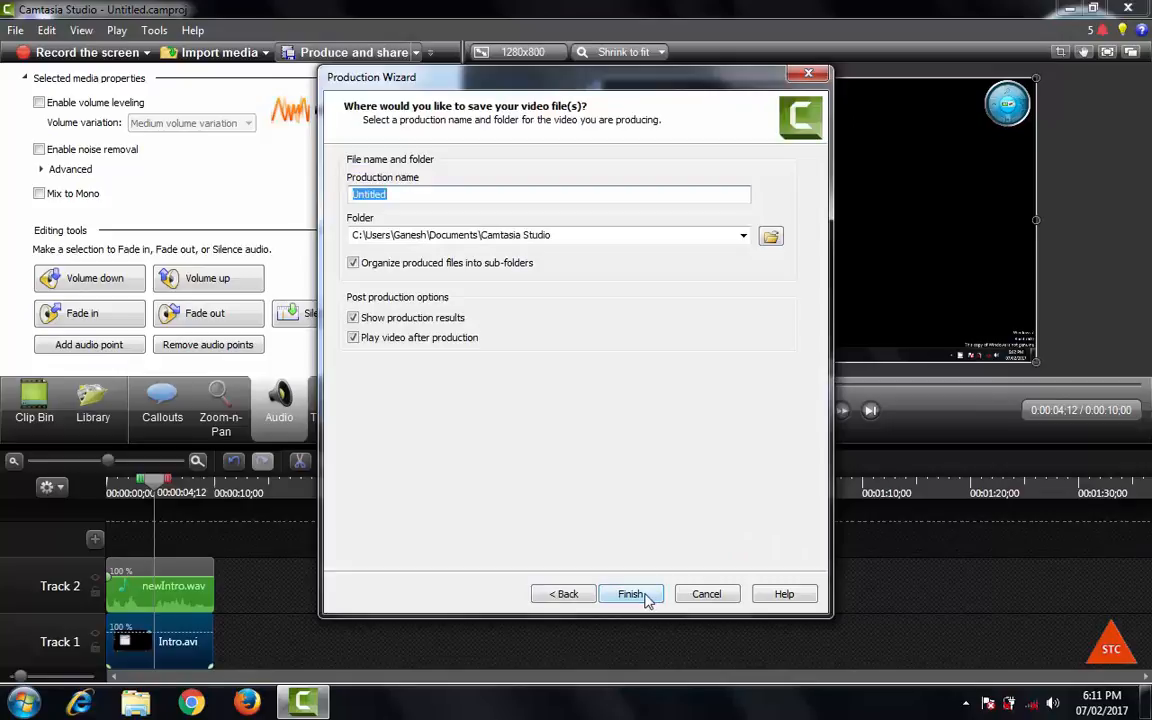
type("MyP")
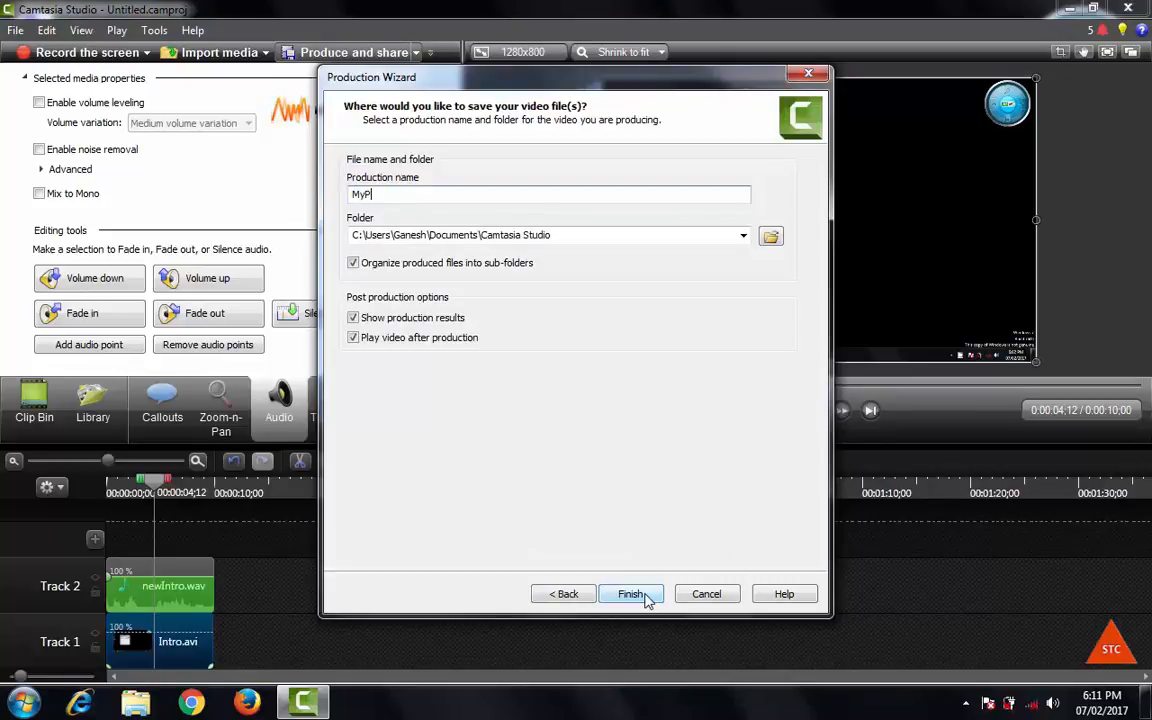
type("roject")
left_click(627, 600)
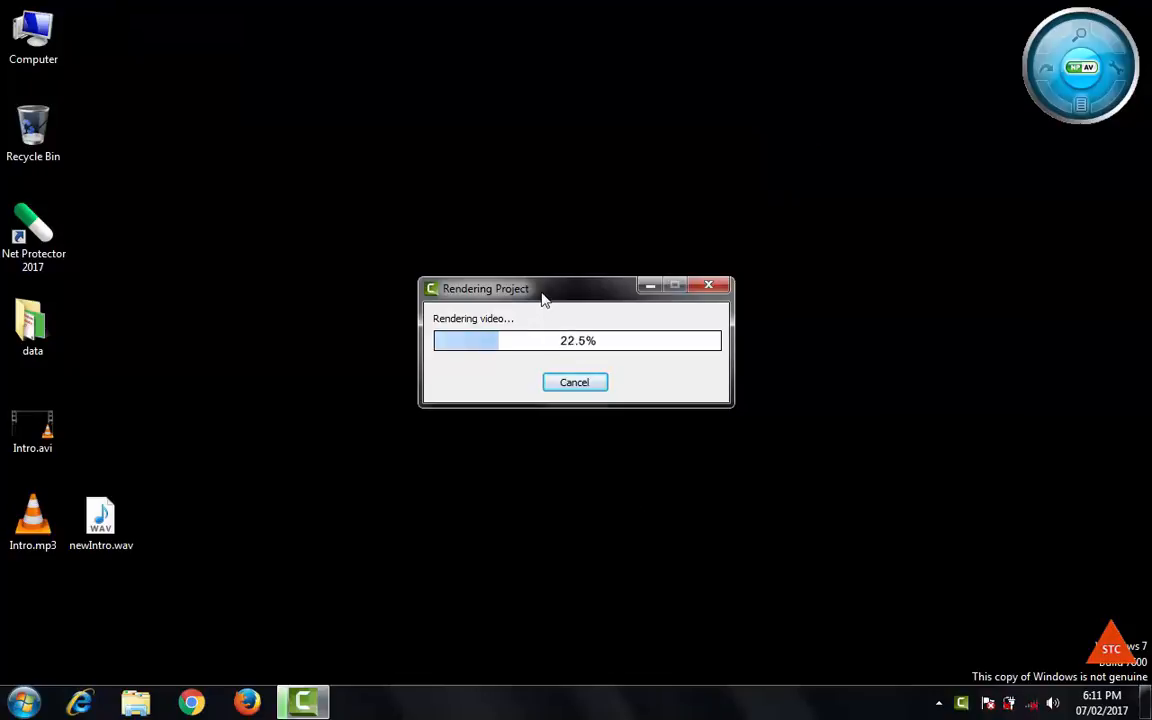
left_click_drag(543, 298, 492, 266)
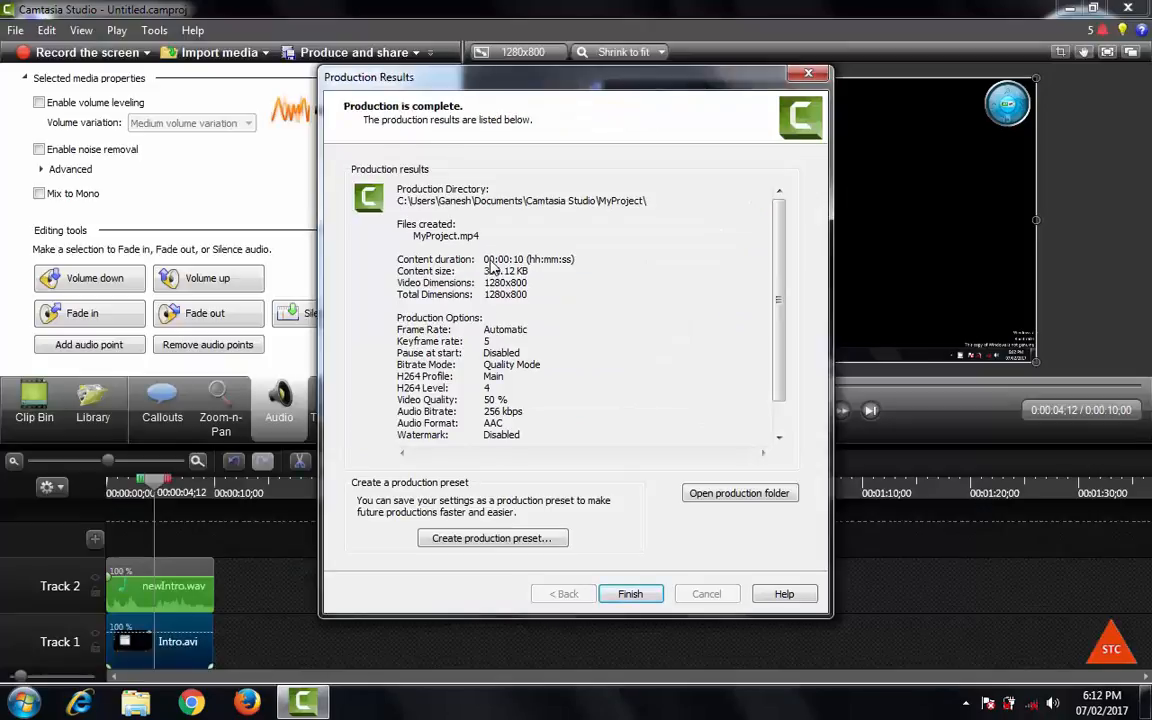
Watch the produced MyProject.mp4 full screen in VLC, pause it near the end and close the player
left_click(630, 594)
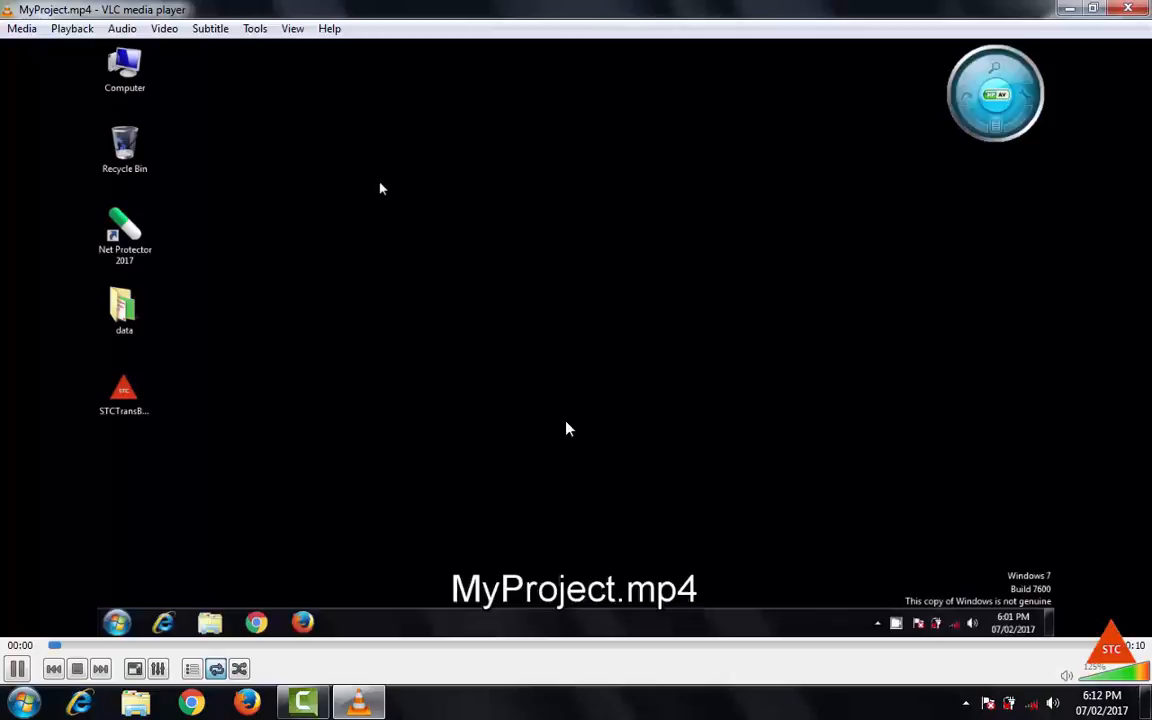
double_click(566, 428)
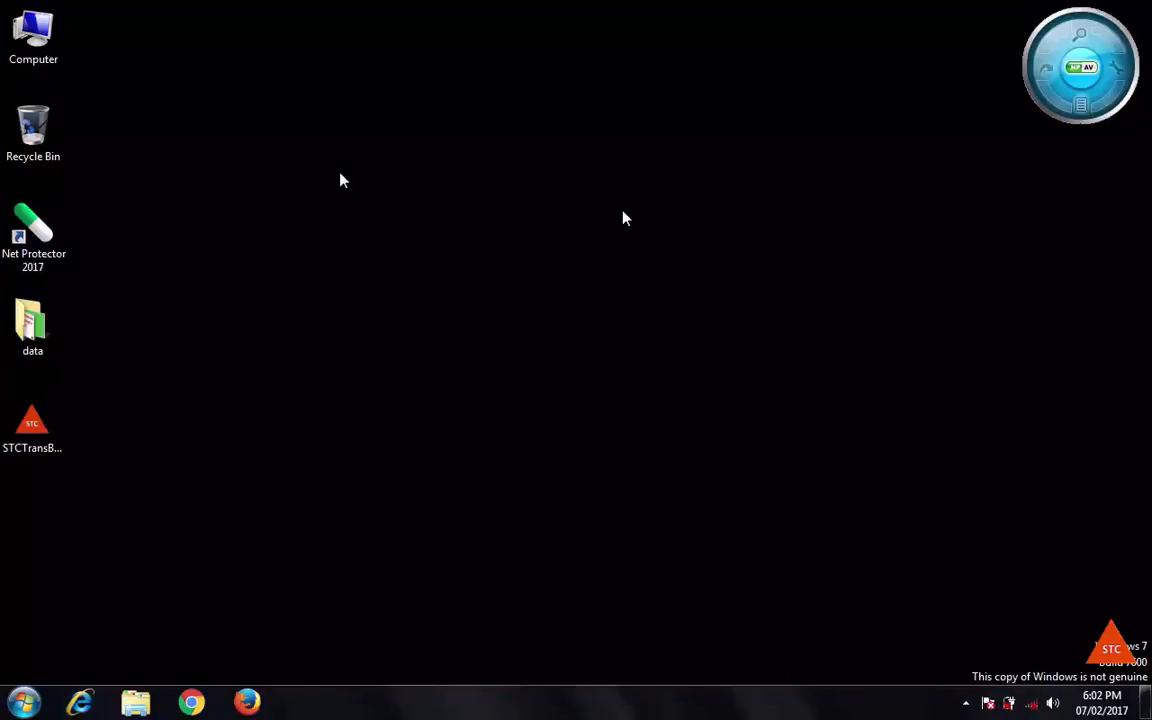
double_click(622, 218)
left_click(18, 666)
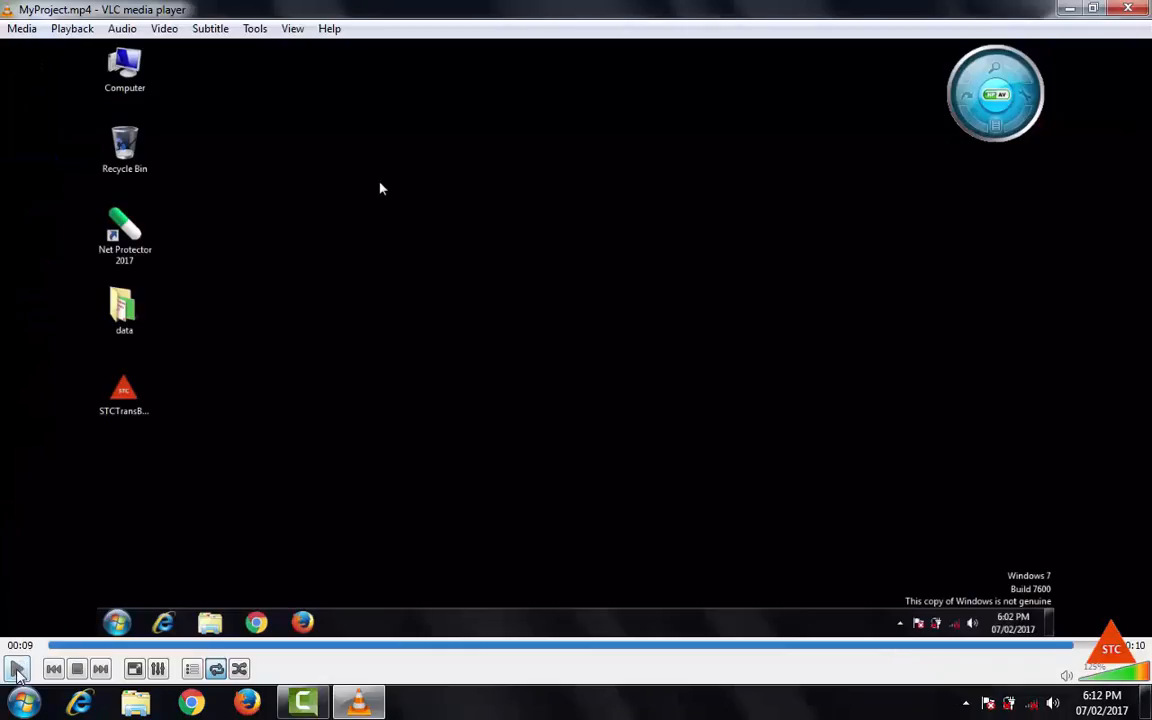
left_click(1128, 10)
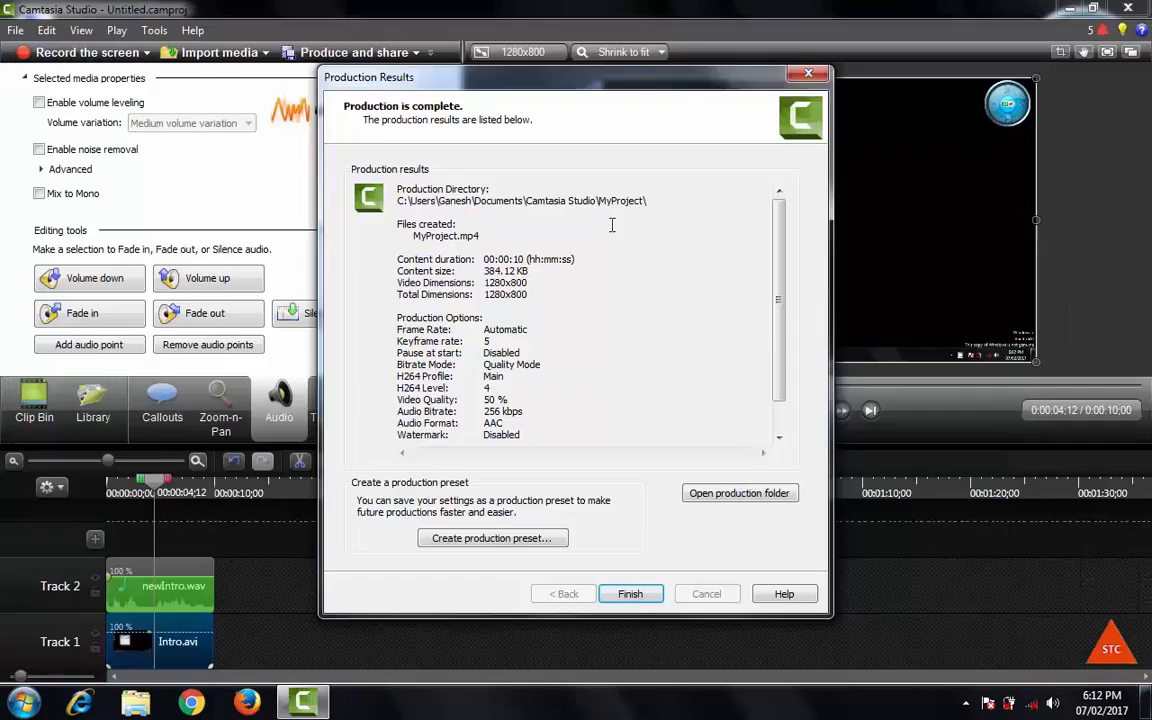